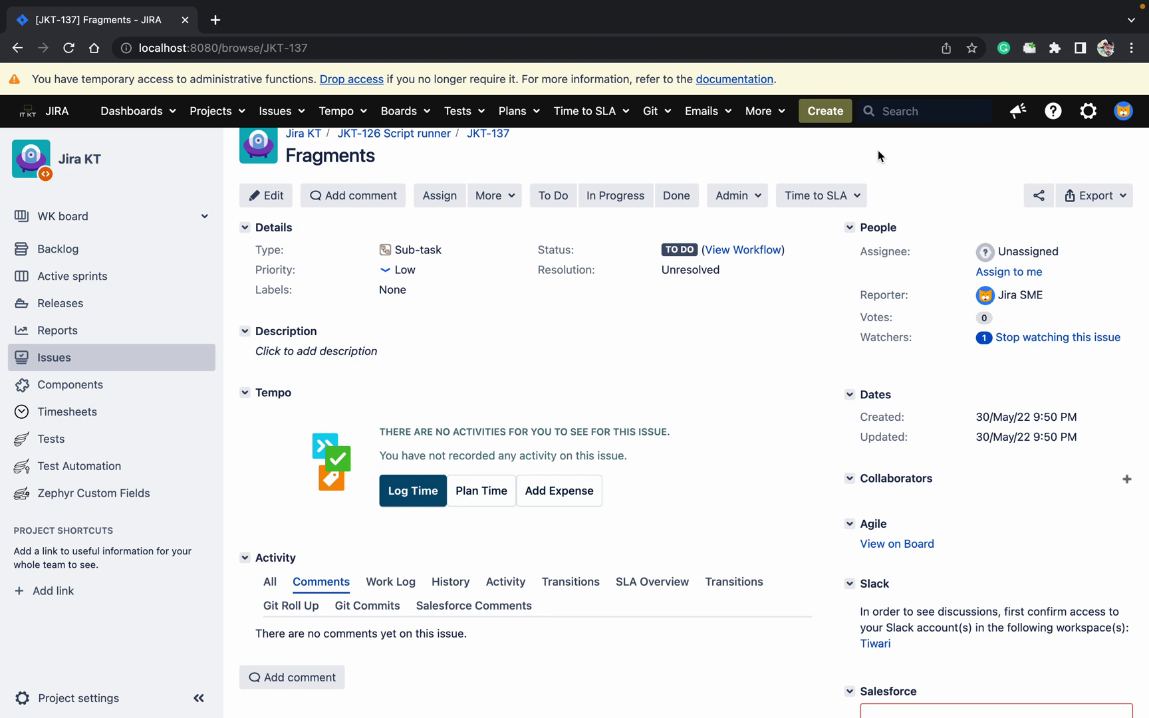
Step: From issue JKT-137, open the Manage apps administration page via the gear menu
{"action": "left_click", "coordinate": [1087, 118]}
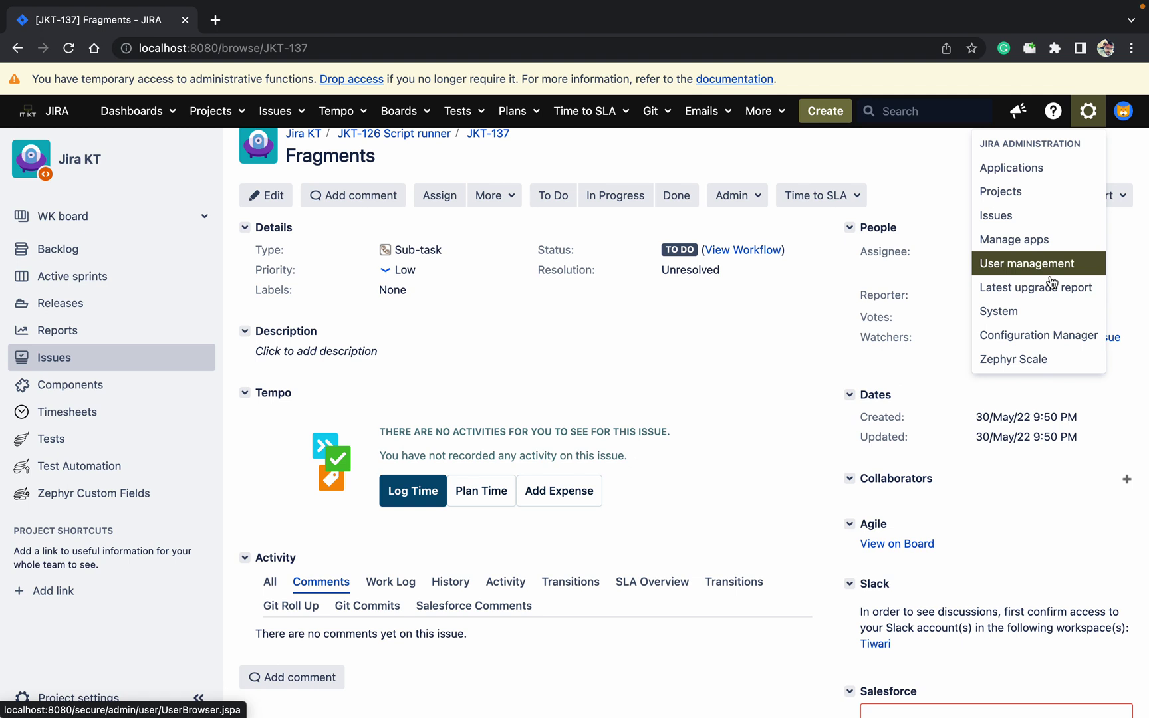
{"action": "left_click", "coordinate": [1022, 251], "text": "super"}
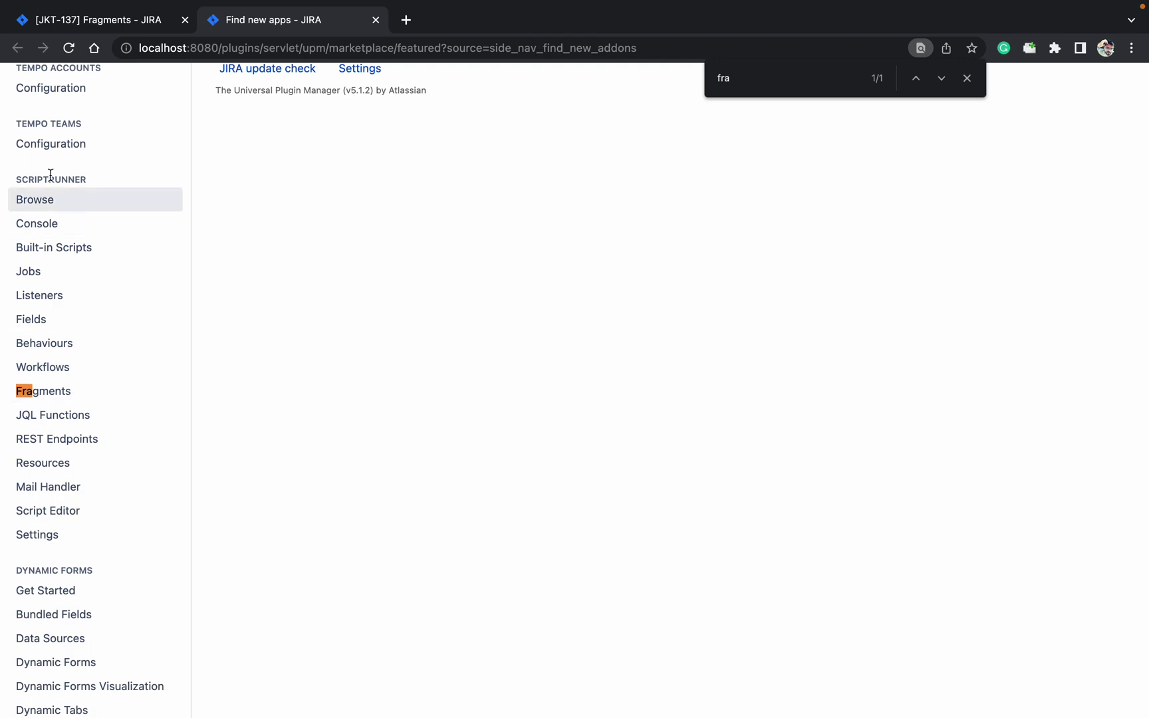
{"action": "left_click", "coordinate": [71, 390]}
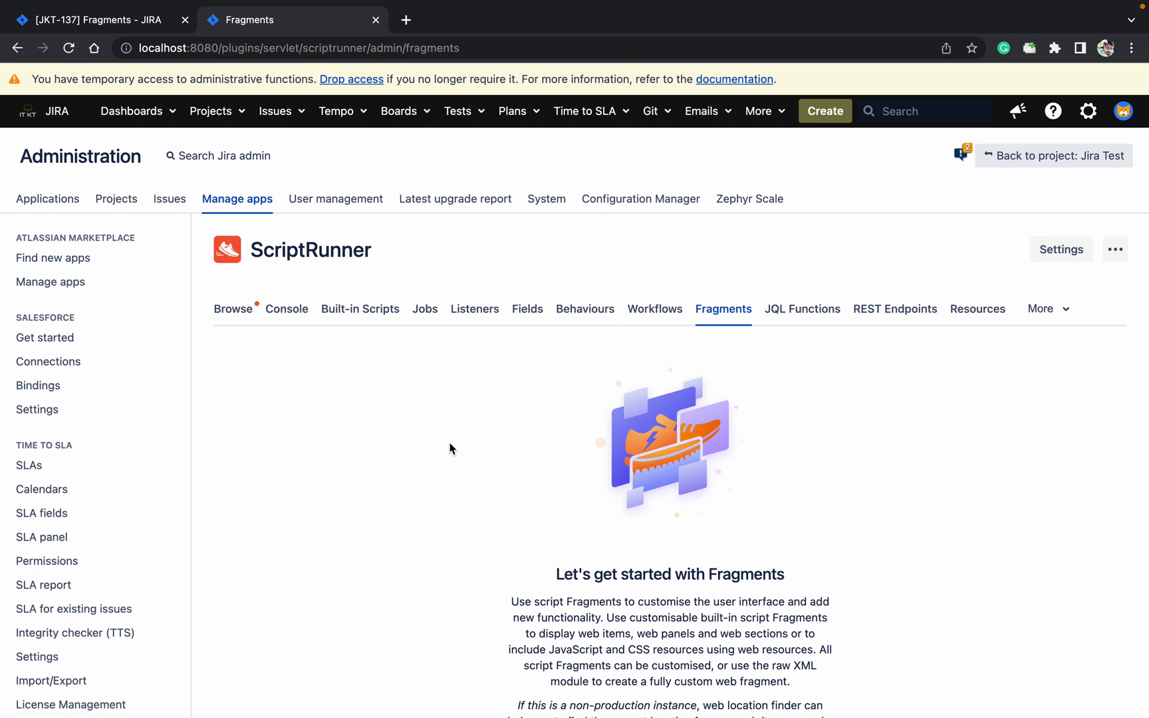
{"action": "scroll", "coordinate": [449, 447], "scroll_direction": "down", "scroll_amount": 3}
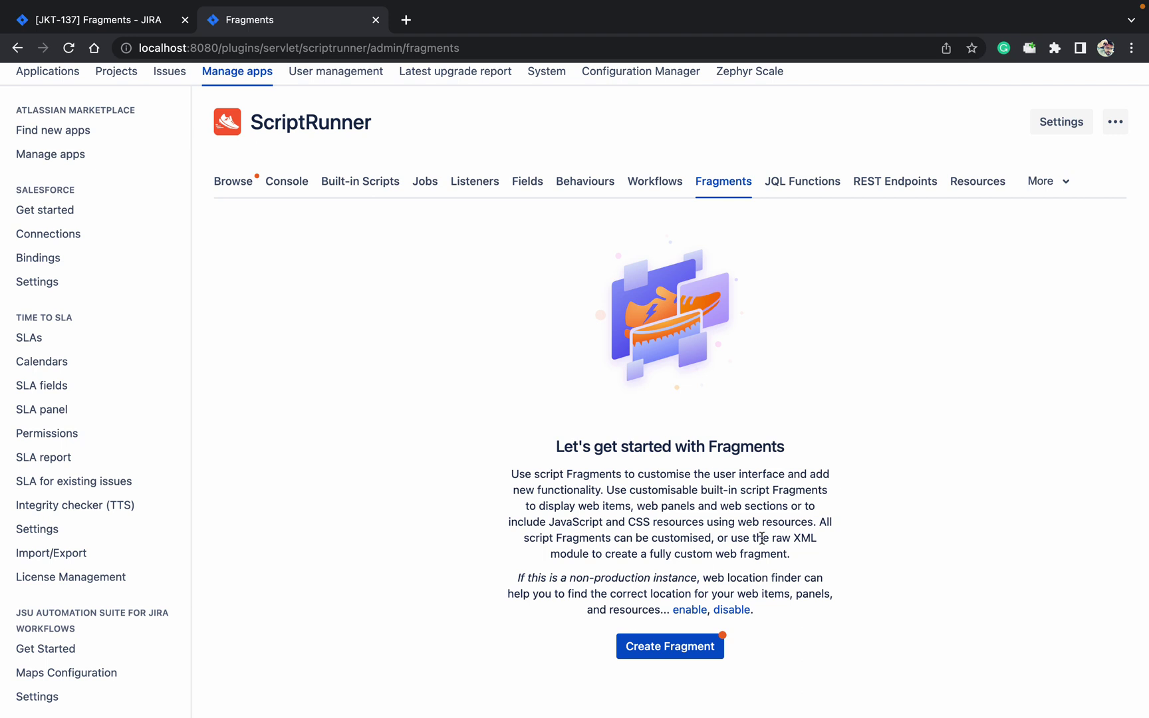
{"action": "scroll", "coordinate": [761, 538], "scroll_direction": "up", "scroll_amount": 3}
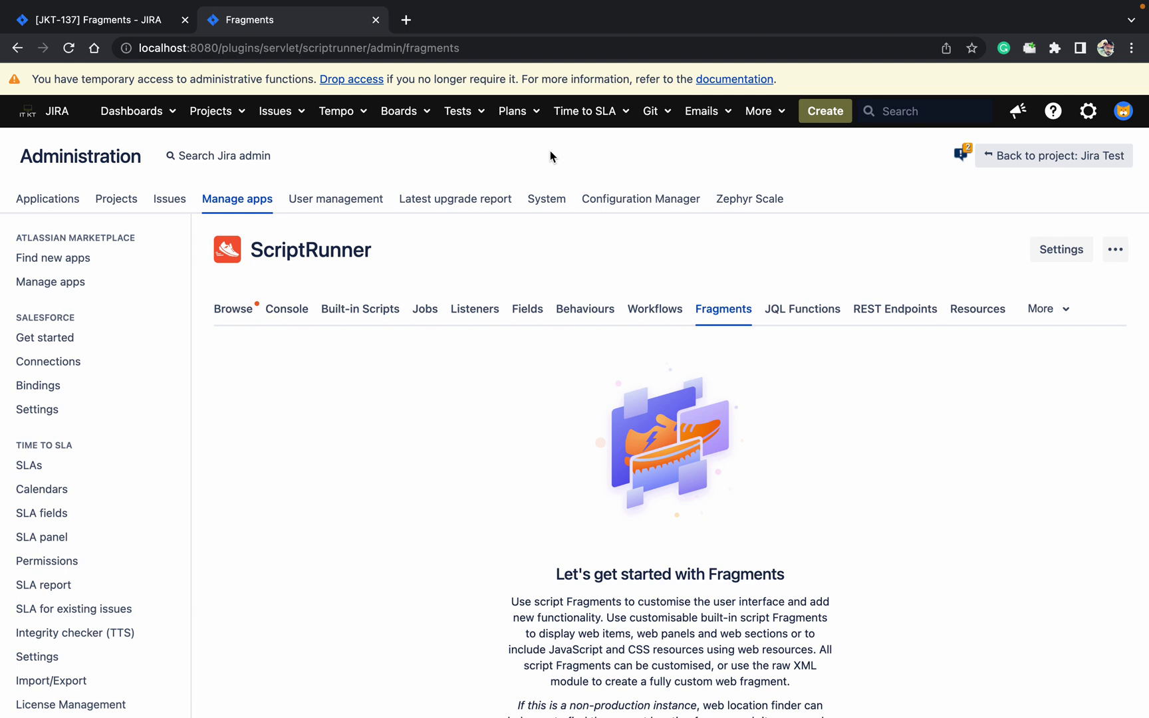
{"action": "scroll", "coordinate": [551, 157], "scroll_direction": "down", "scroll_amount": 5}
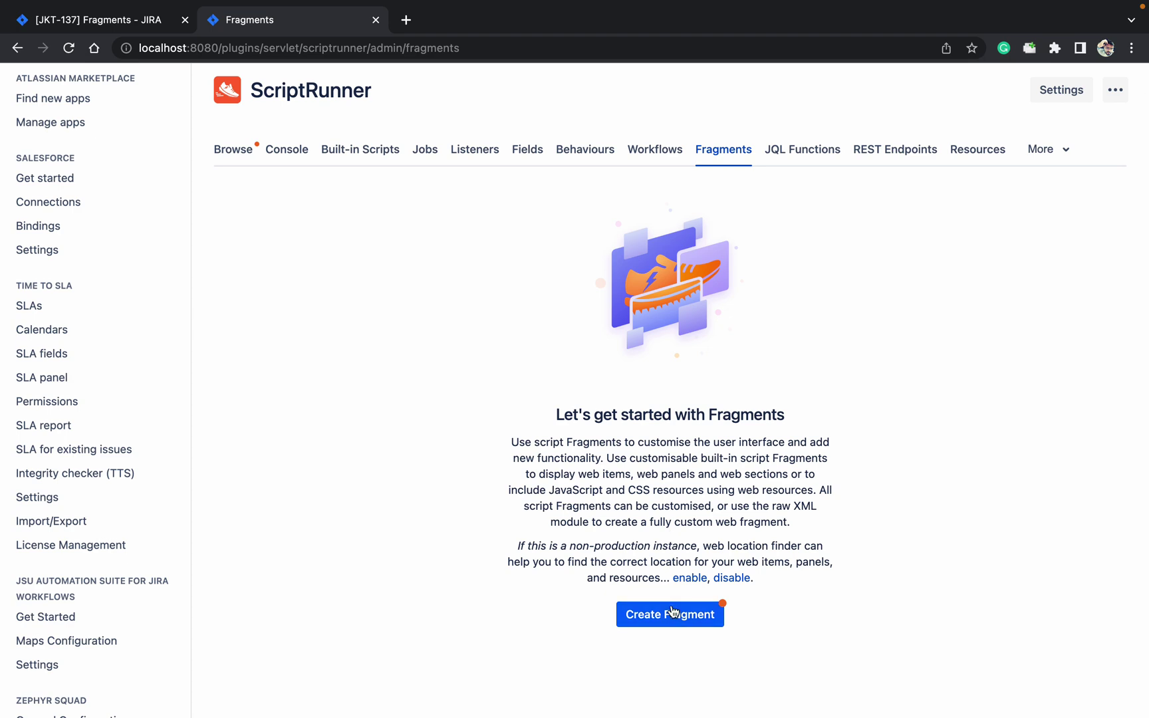
Step: Create a new fragment of type 'Hide system or plugin UI element'
{"action": "left_click", "coordinate": [664, 615]}
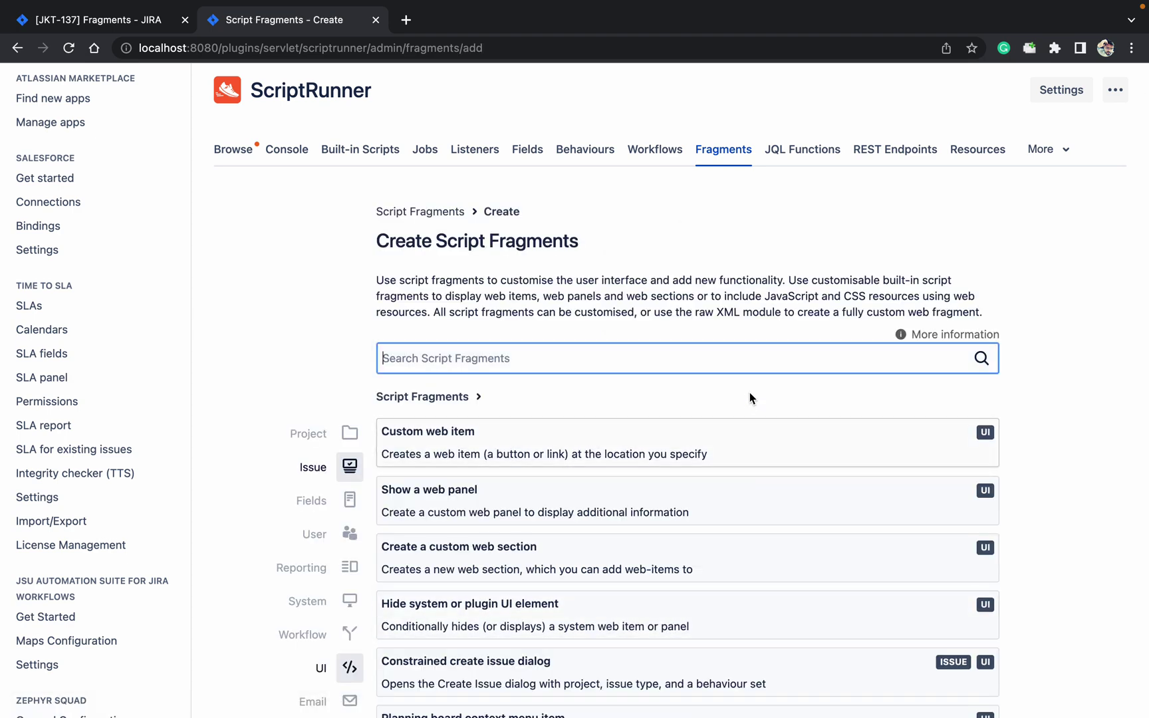
{"action": "scroll", "coordinate": [1096, 429], "scroll_direction": "down", "scroll_amount": 1}
{"action": "scroll", "coordinate": [1094, 428], "scroll_direction": "down", "scroll_amount": 7}
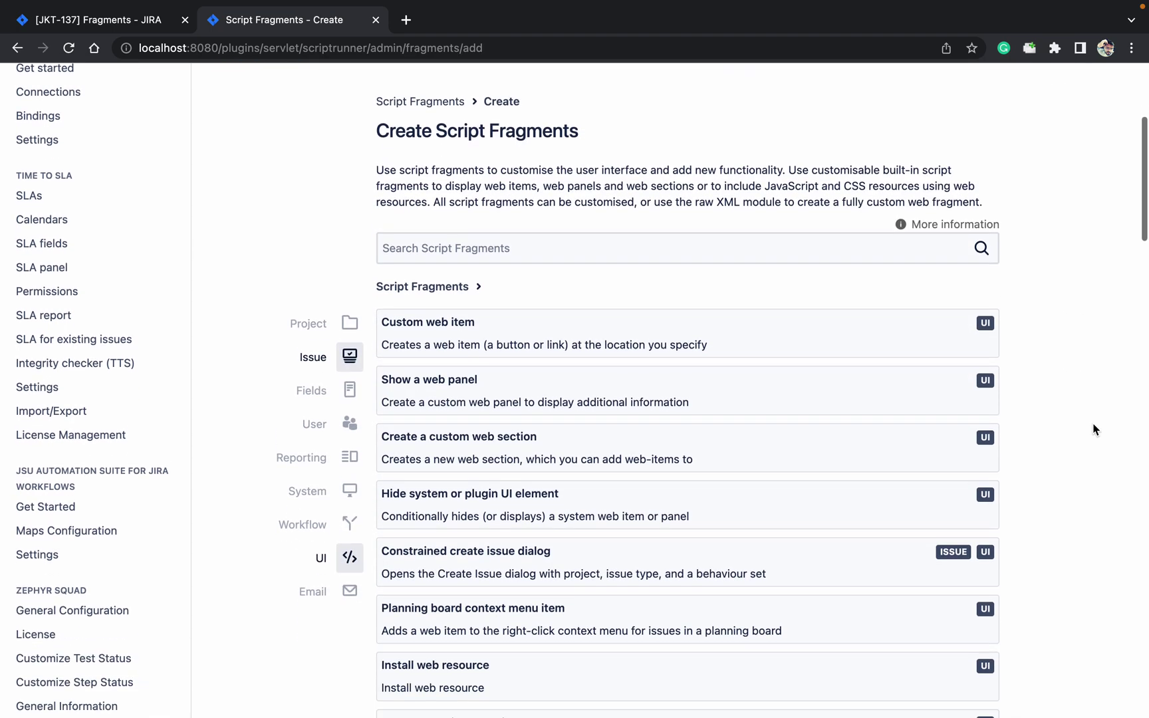
{"action": "scroll", "coordinate": [1094, 429], "scroll_direction": "down", "scroll_amount": 1}
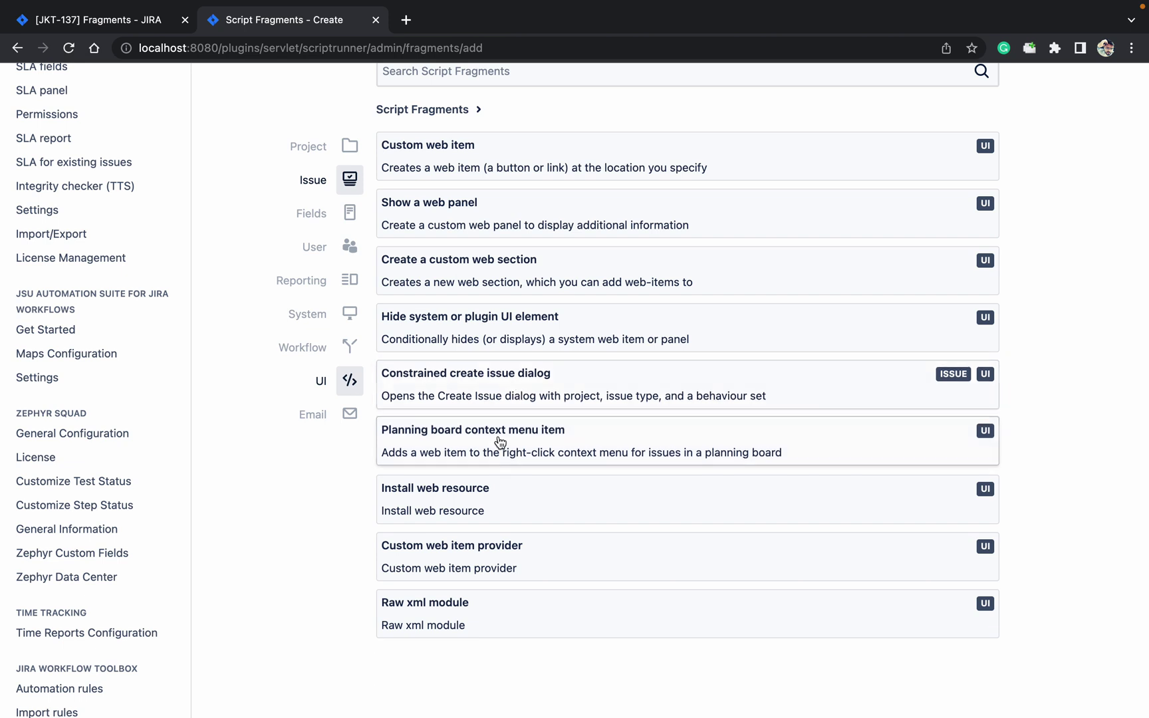
{"action": "left_click", "coordinate": [460, 329]}
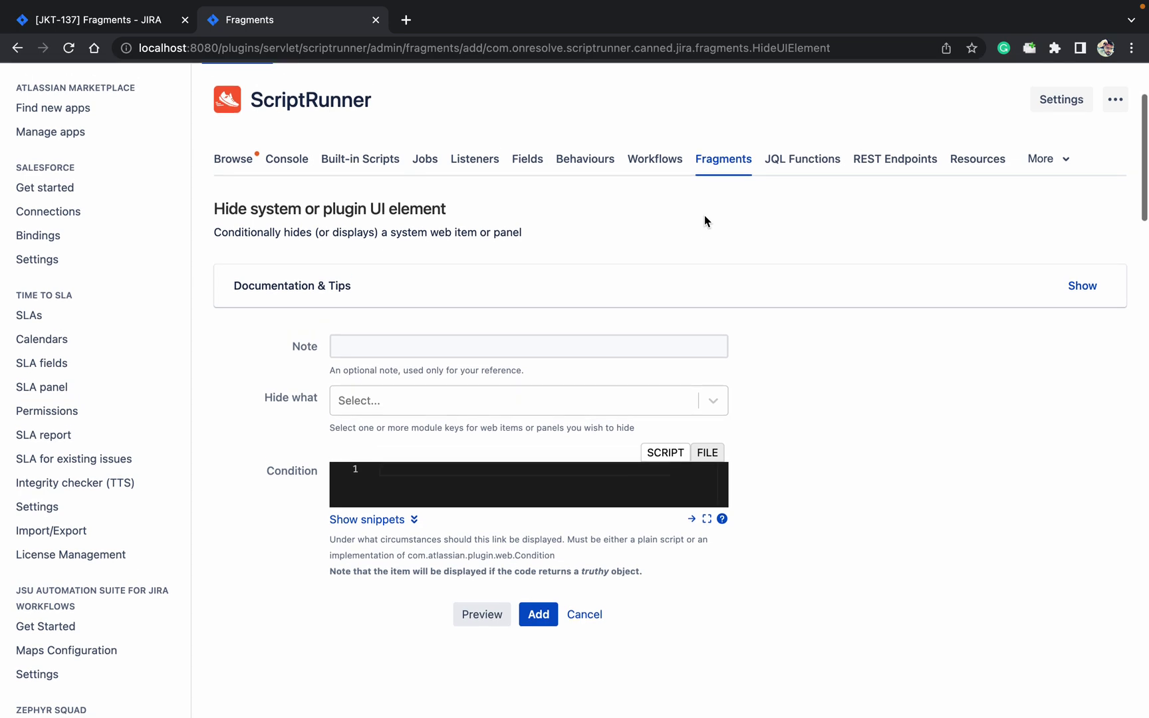
Step: Open issue JT-115 Approval testing from the Issues menu in a new tab
{"action": "scroll", "coordinate": [703, 221], "scroll_direction": "up", "scroll_amount": 5}
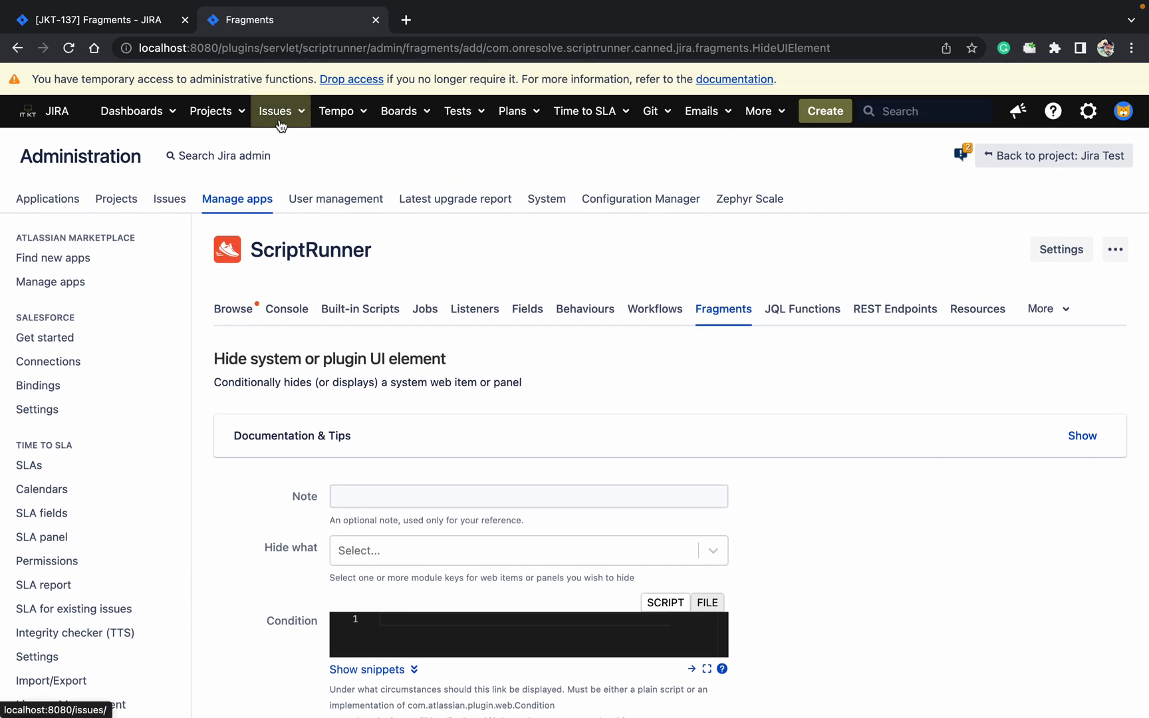
{"action": "left_click", "coordinate": [279, 118]}
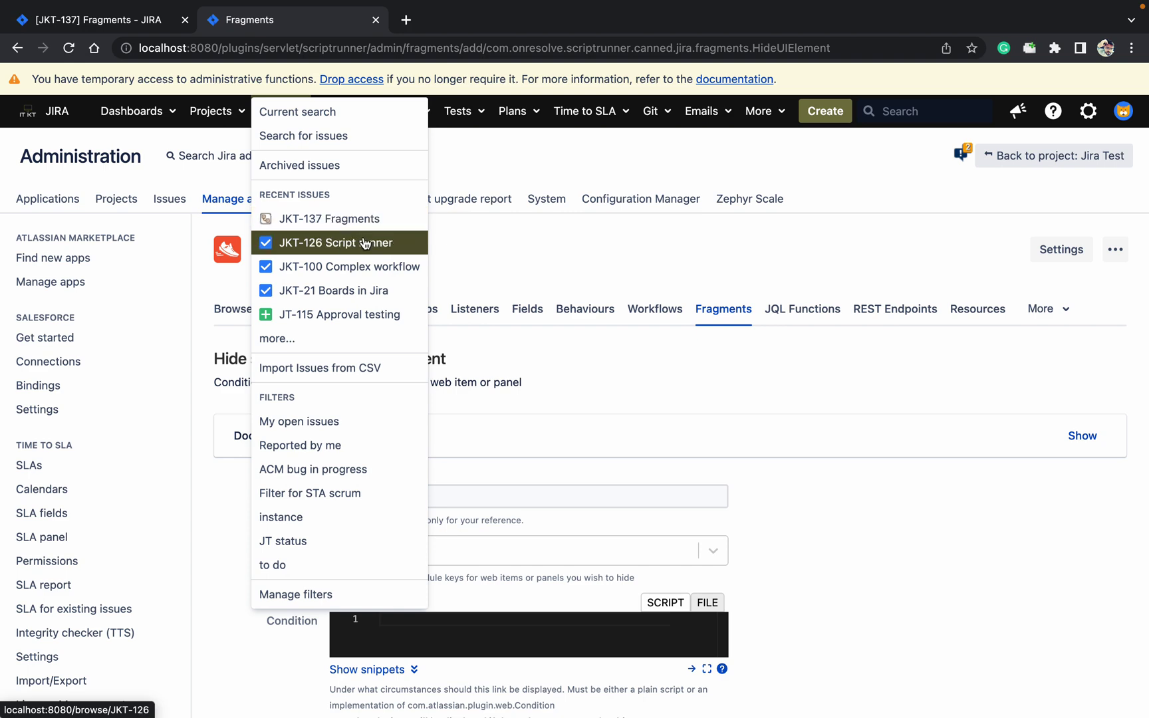
{"action": "left_click", "coordinate": [361, 313], "text": "super"}
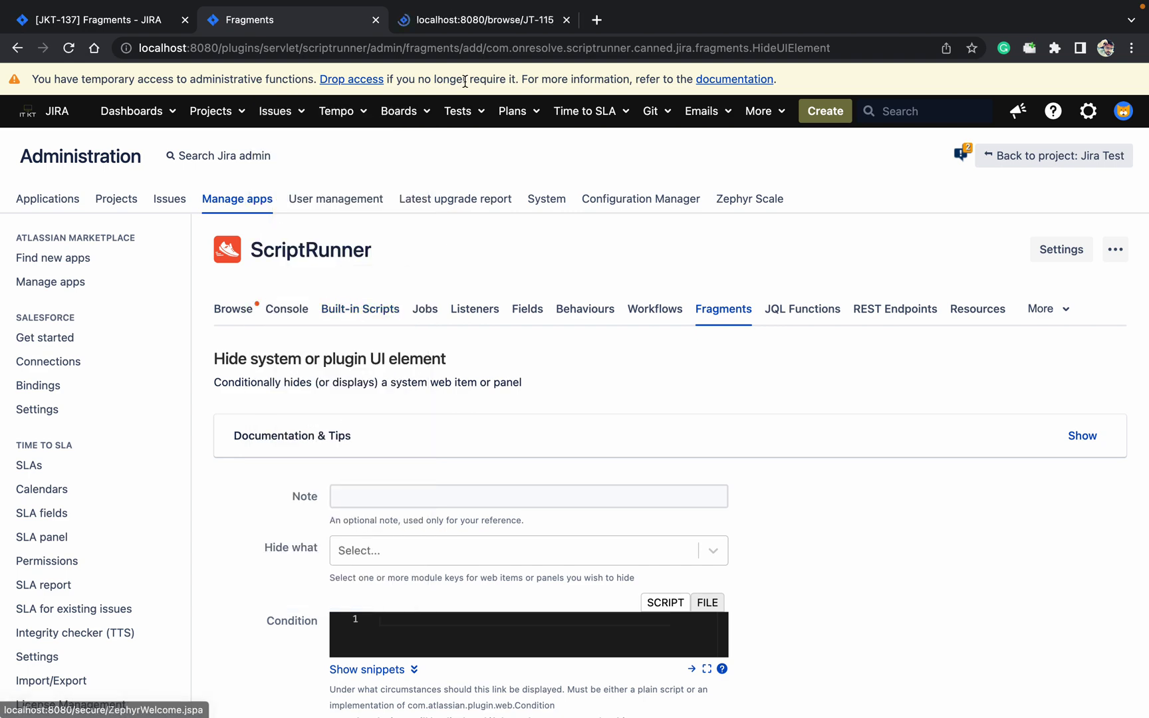
{"action": "left_click", "coordinate": [464, 30]}
Step: Check that JT-115's More menu lists Move and Clone, then return to the fragment form
{"action": "left_click", "coordinate": [492, 214]}
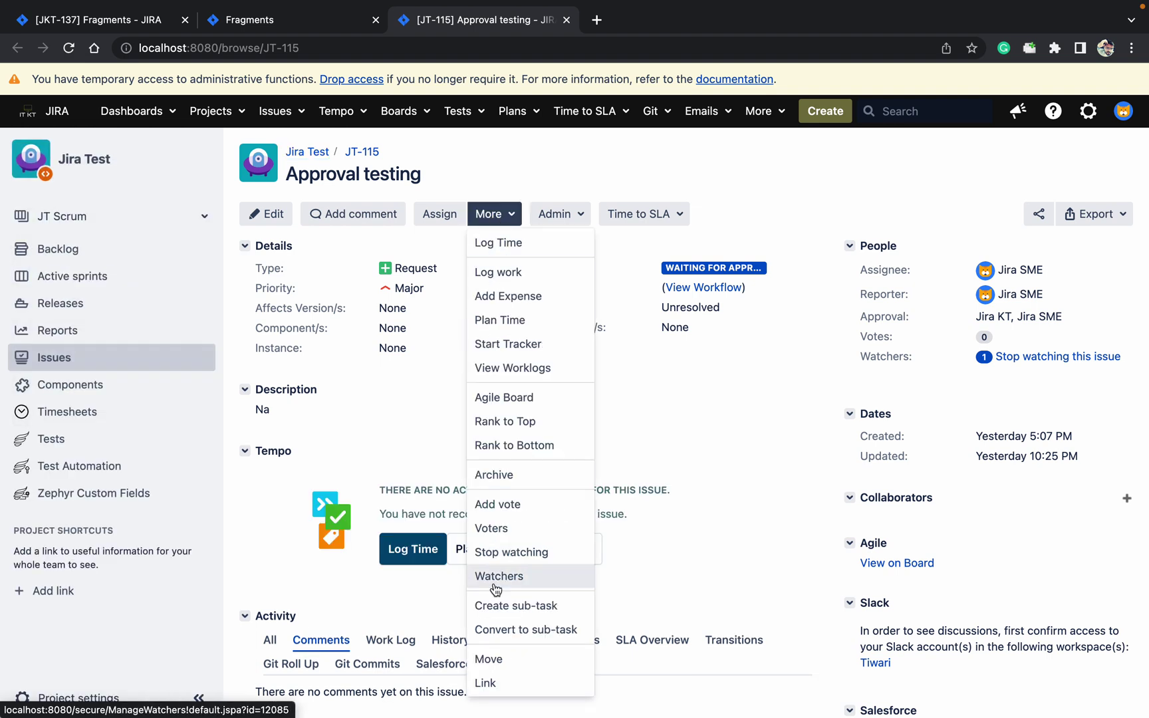
{"action": "key", "text": "Down"}
{"action": "key", "text": "Down"}
{"action": "key", "text": "Down"}
{"action": "key", "text": "Down"}
{"action": "key", "text": "Down"}
{"action": "key", "text": "Down"}
{"action": "key", "text": "Down"}
{"action": "key", "text": "Down"}
{"action": "key", "text": "Down"}
{"action": "key", "text": "Down"}
{"action": "key", "text": "Down"}
{"action": "key", "text": "Down"}
{"action": "key", "text": "Down"}
{"action": "key", "text": "Down"}
{"action": "key", "text": "Down"}
{"action": "key", "text": "Down"}
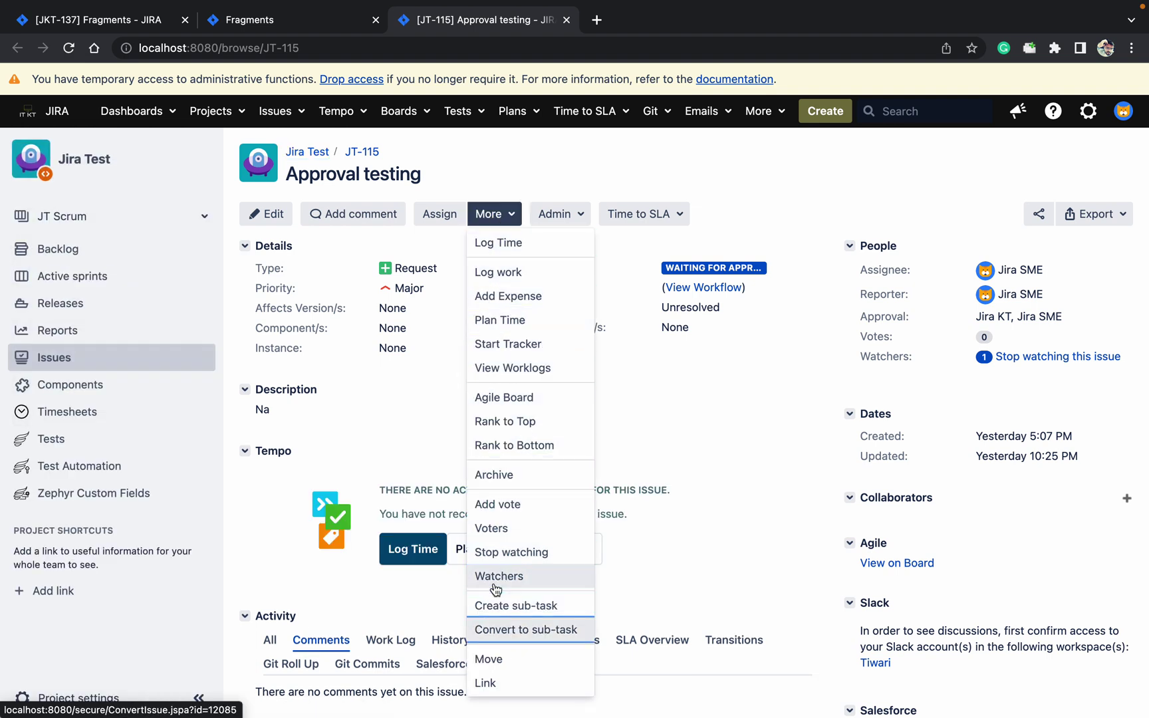
{"action": "key", "text": "Down"}
{"action": "key", "text": "Down"}
{"action": "key", "text": "Down"}
{"action": "key", "text": "Down"}
{"action": "key", "text": "Down"}
{"action": "key", "text": "Up"}
{"action": "key", "text": "Up"}
{"action": "key", "text": "Up"}
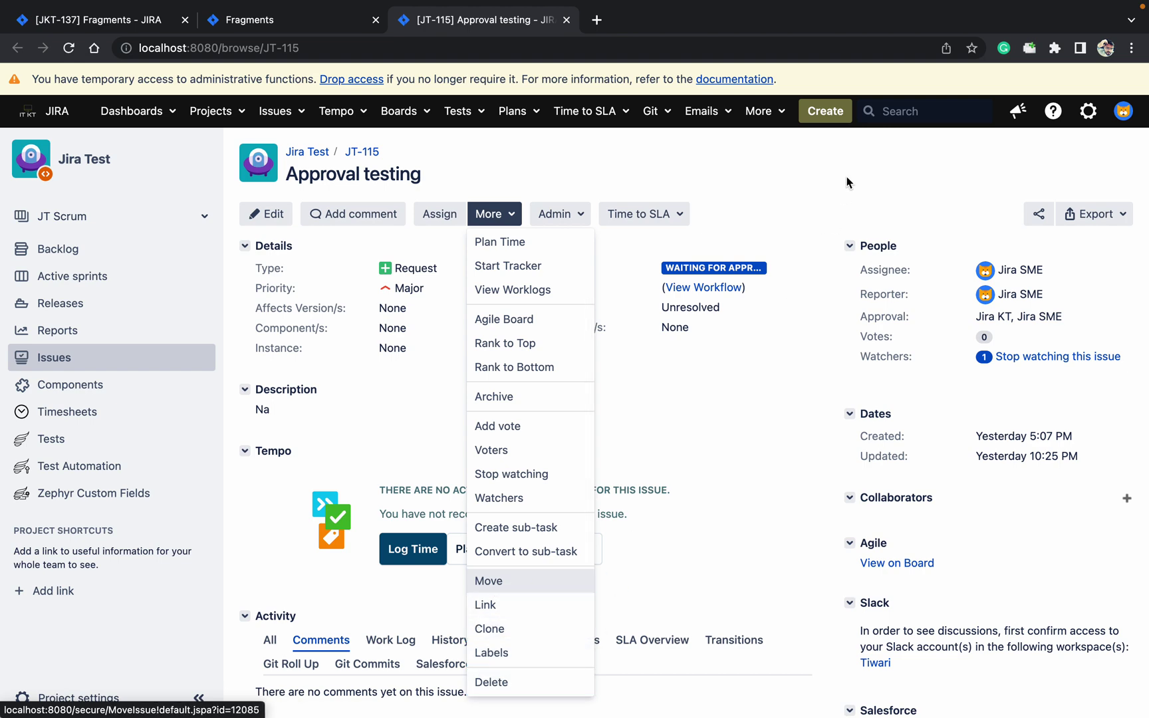
{"action": "key", "text": "Escape"}
{"action": "key", "text": "ctrl+shift+Tab"}
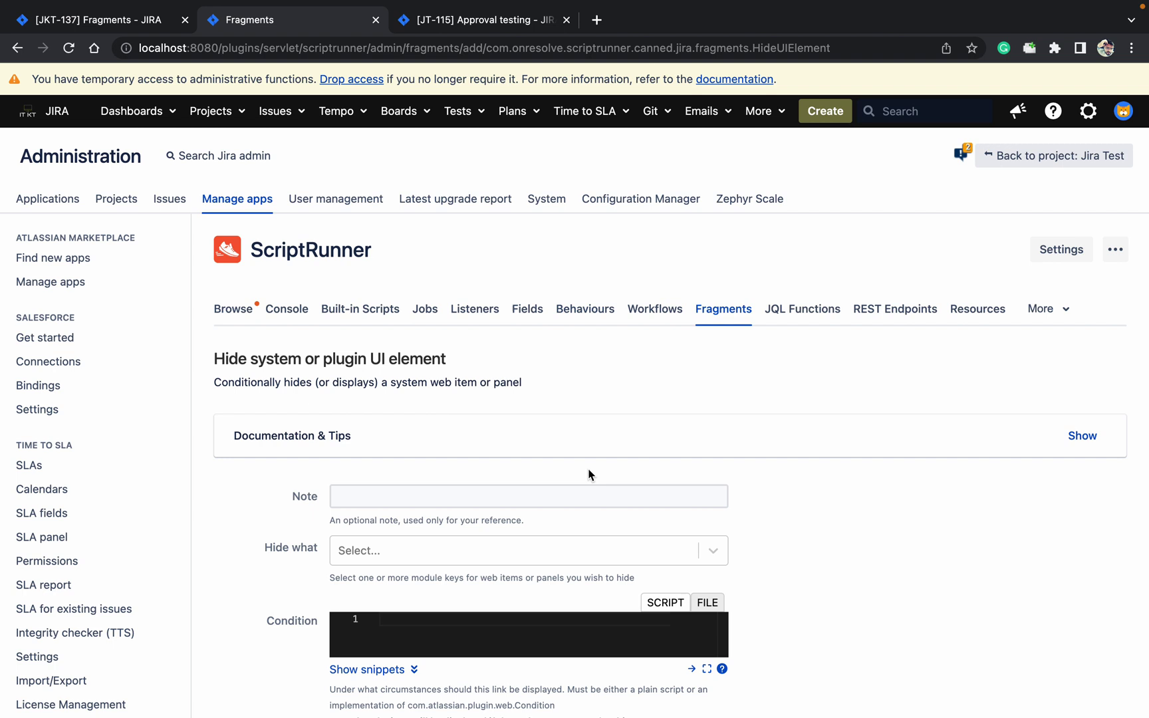
Step: Enter the note 'Hide move and clone option in the project'
{"action": "left_click", "coordinate": [555, 499]}
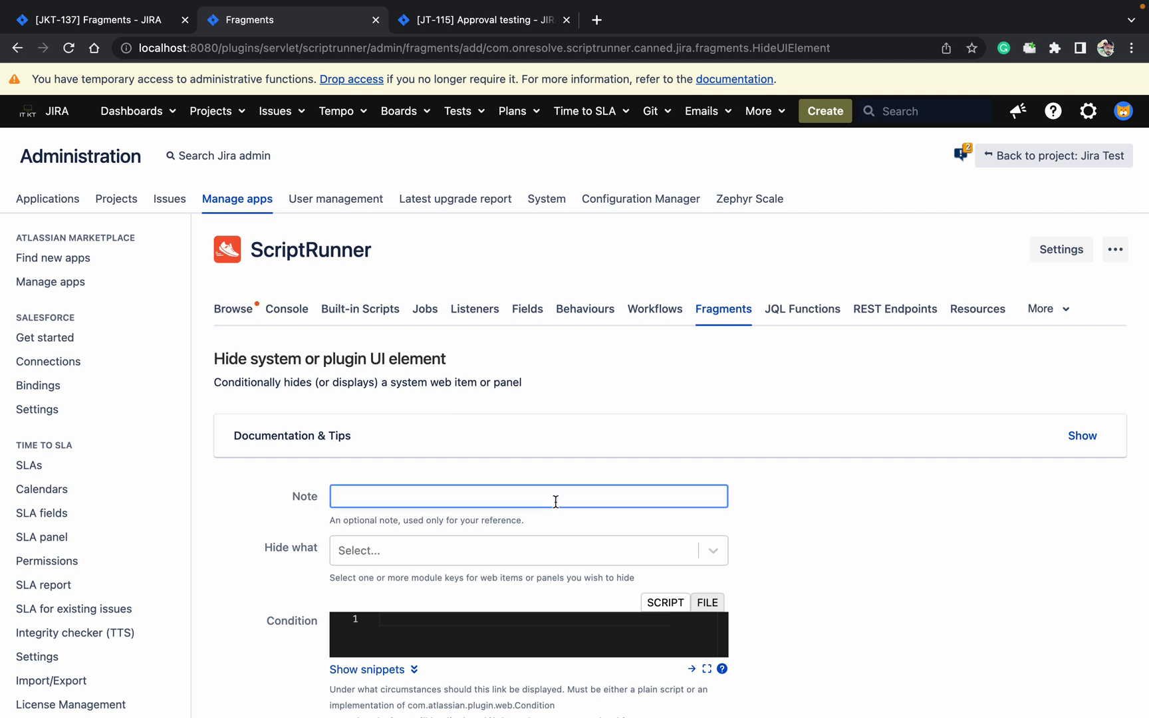
{"action": "type", "text": "Hide move and clone option t"}
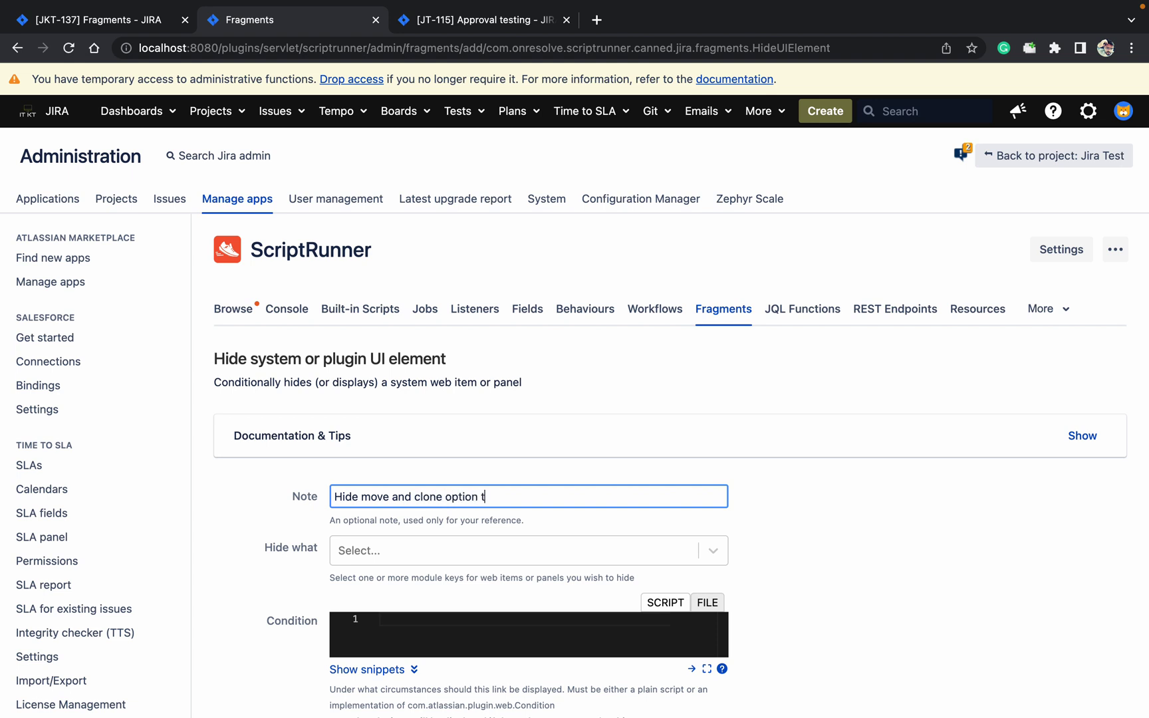
{"action": "key", "text": "BackSpace"}
{"action": "type", "text": "in the project"}
Step: Choose move-issue and clone-issue as the items to hide
{"action": "left_click", "coordinate": [575, 563]}
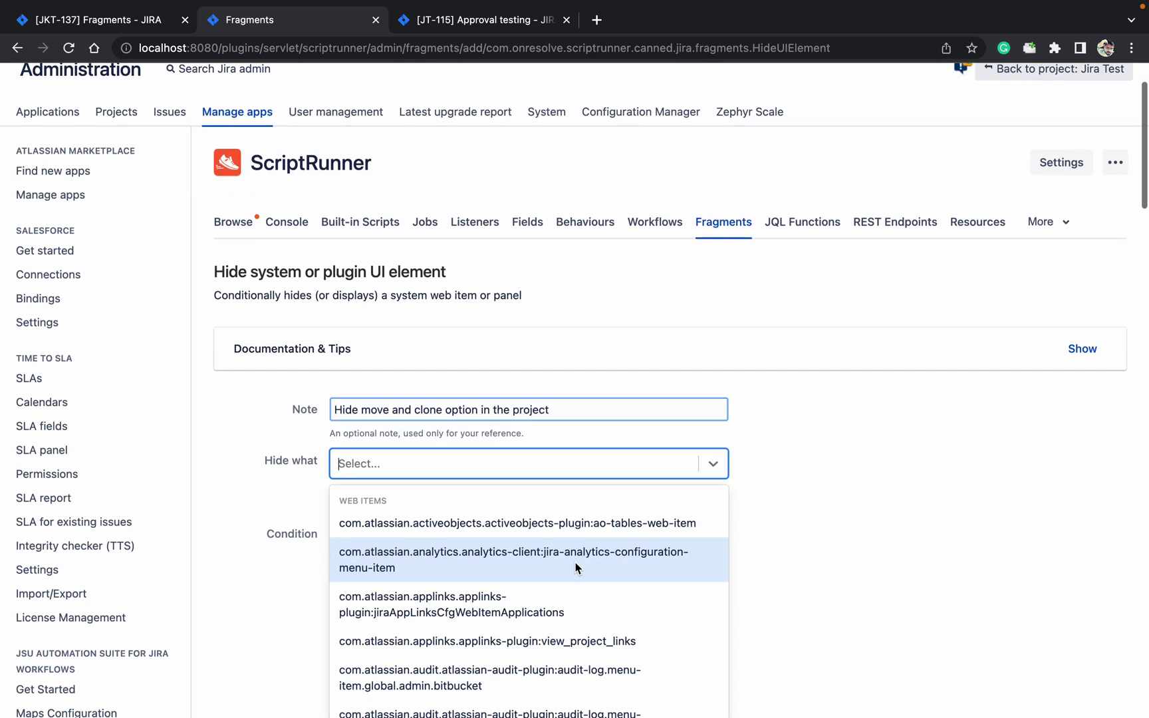
{"action": "type", "text": "move"}
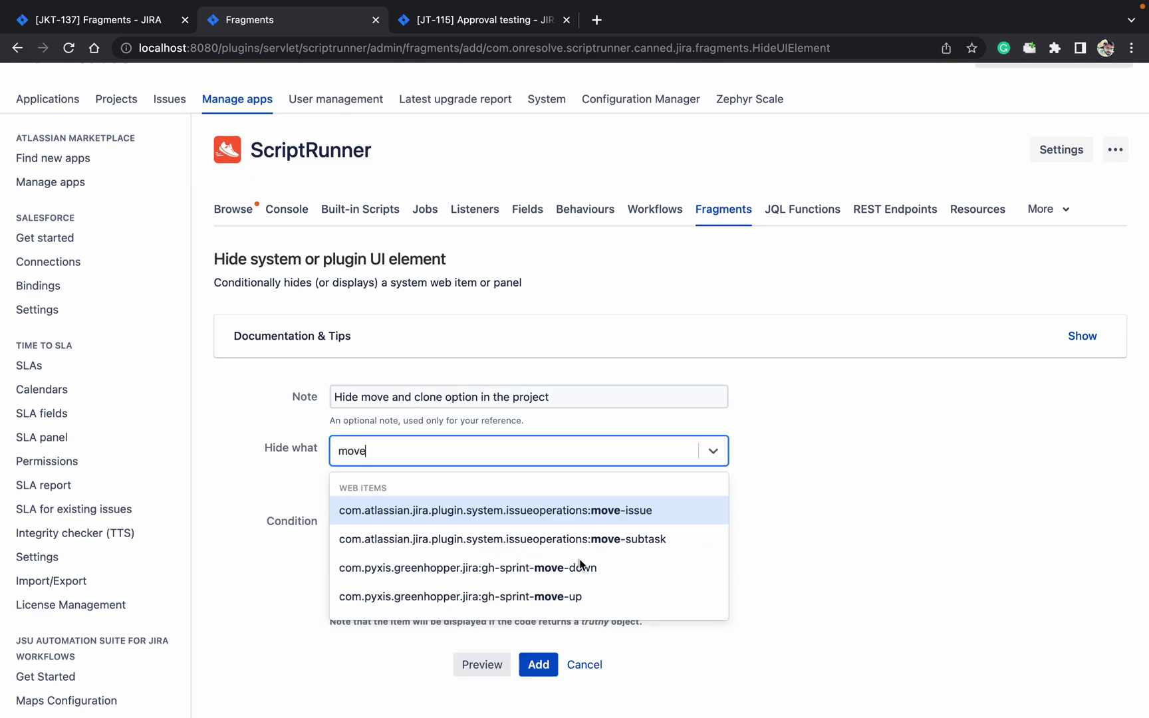
{"action": "left_click", "coordinate": [673, 509]}
{"action": "type", "text": "clone"}
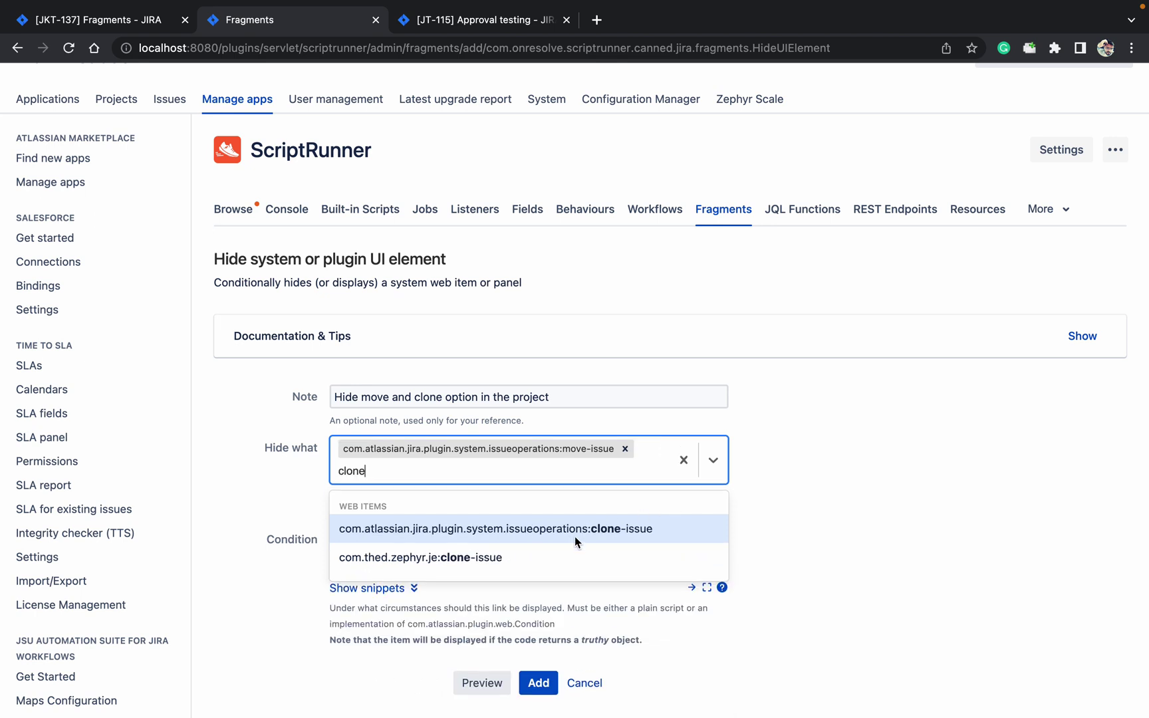
{"action": "left_click", "coordinate": [574, 536]}
{"action": "left_click", "coordinate": [772, 576]}
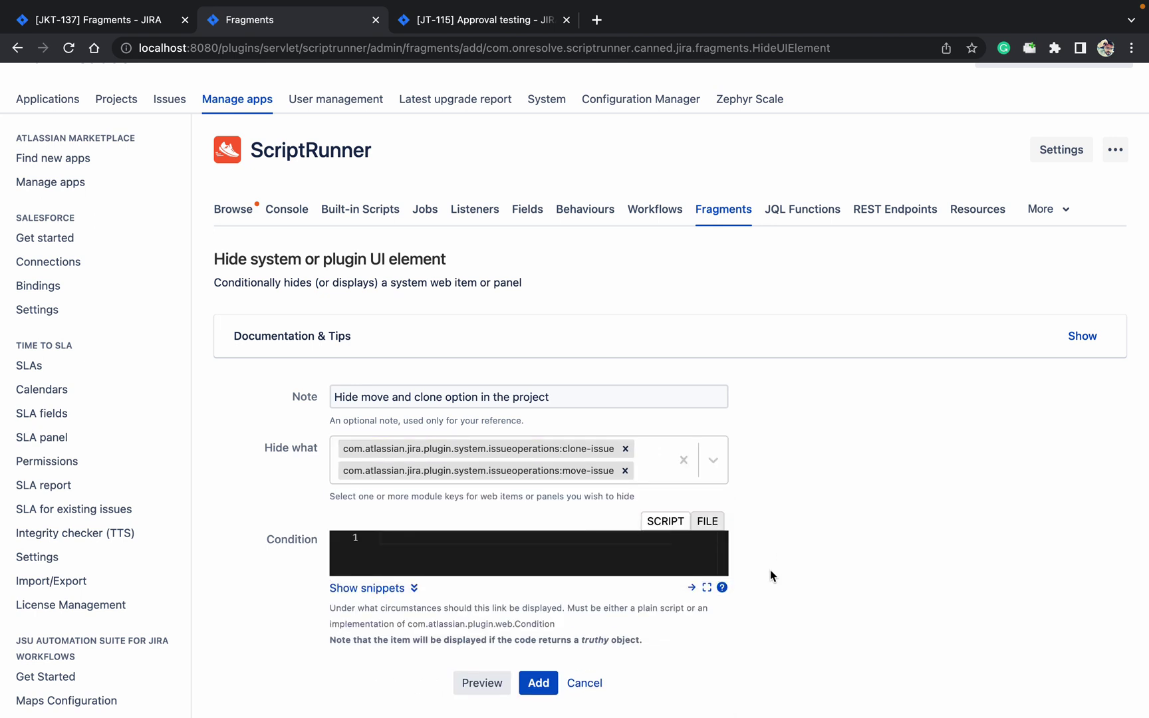
Step: Paste the 'Just one project' condition snippet and change its project key from JRA to JT
{"action": "left_click", "coordinate": [342, 589]}
{"action": "left_click", "coordinate": [407, 650]}
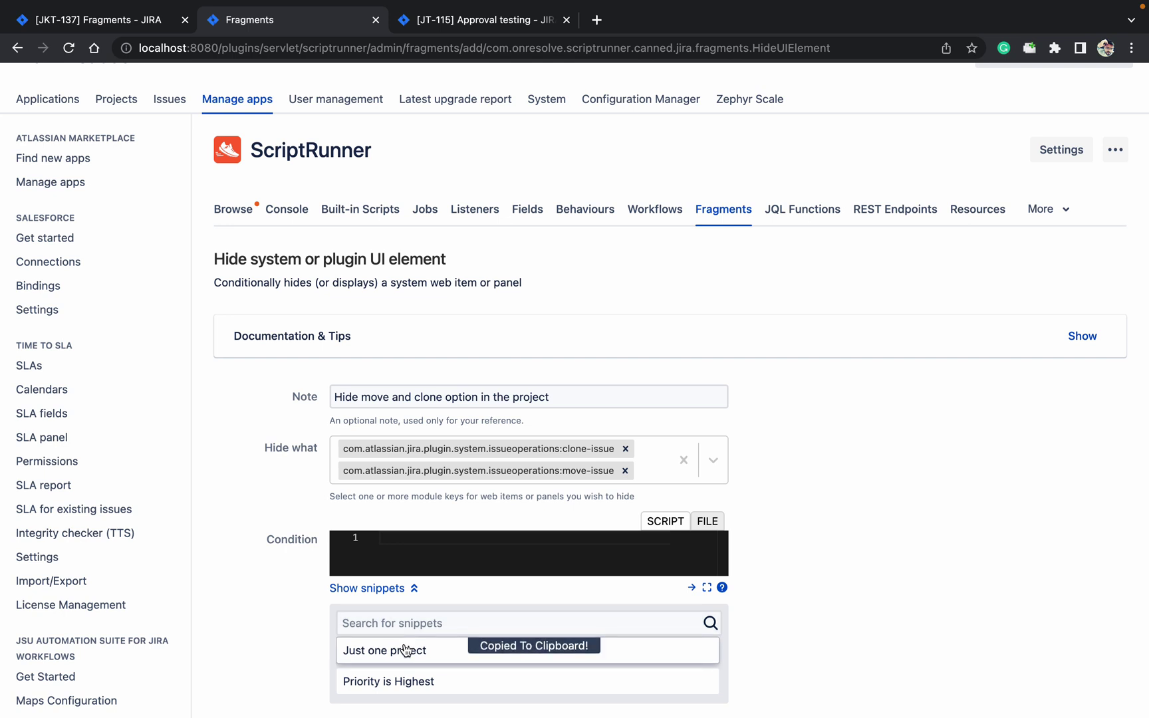
{"action": "left_click", "coordinate": [414, 553]}
{"action": "key", "text": "super+v"}
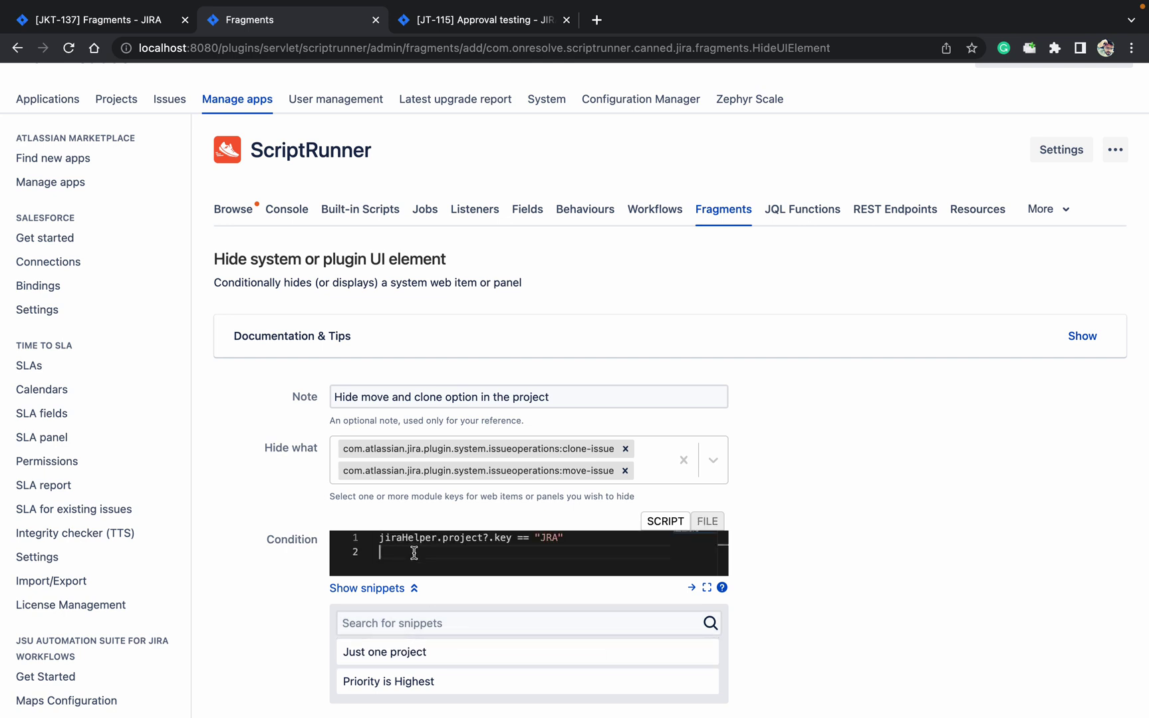
{"action": "left_click", "coordinate": [562, 540]}
{"action": "key", "text": "BackSpace"}
{"action": "key", "text": "BackSpace"}
{"action": "key", "text": "BackSpace"}
{"action": "type", "text": "JT"}
{"action": "scroll", "coordinate": [841, 552], "scroll_direction": "down", "scroll_amount": 5}
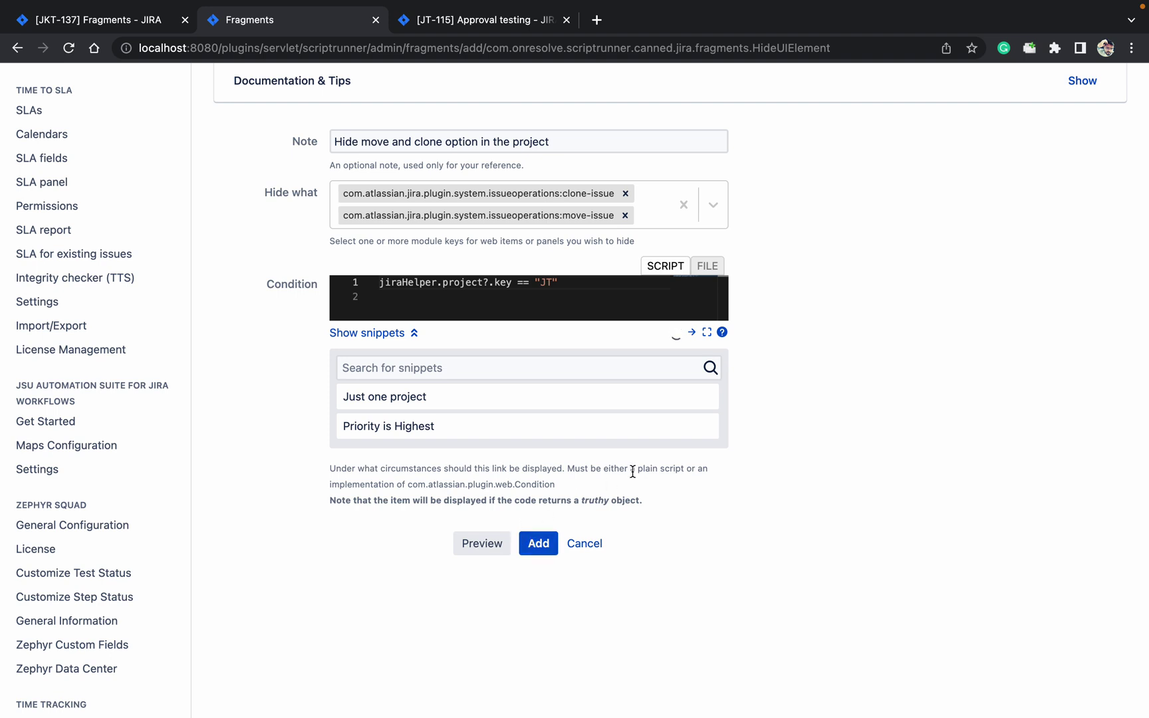
Step: Preview the JT condition and add the hide move and clone fragment
{"action": "left_click", "coordinate": [498, 544]}
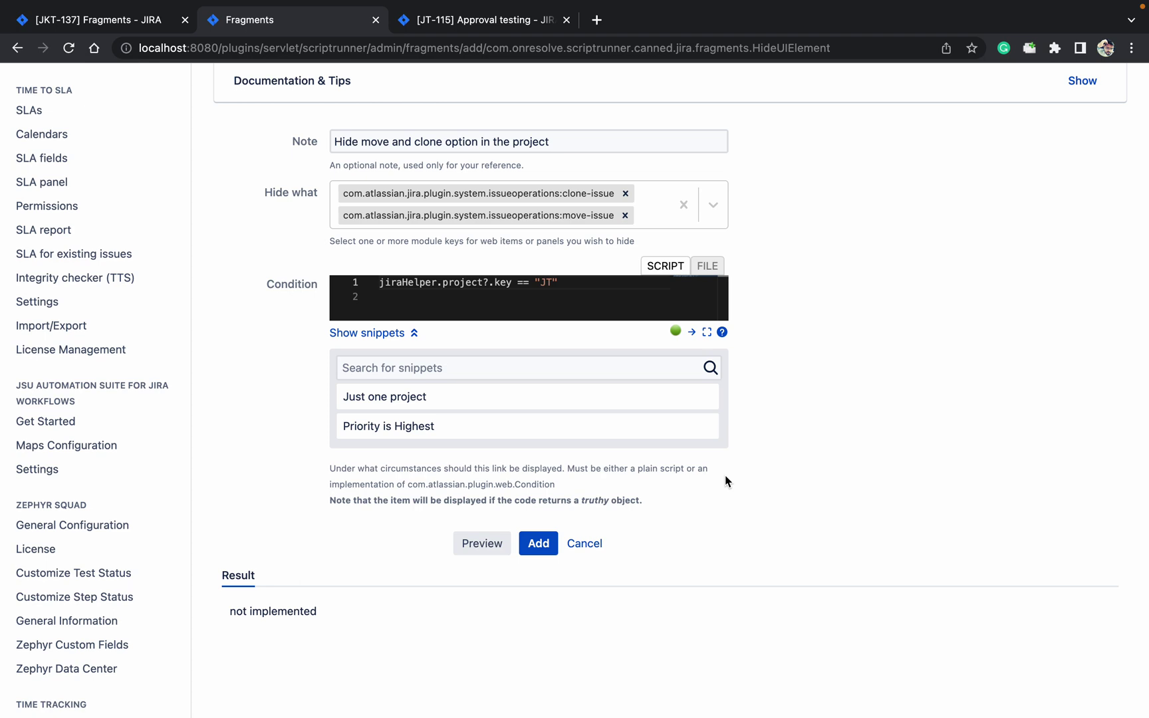
{"action": "left_click", "coordinate": [550, 544]}
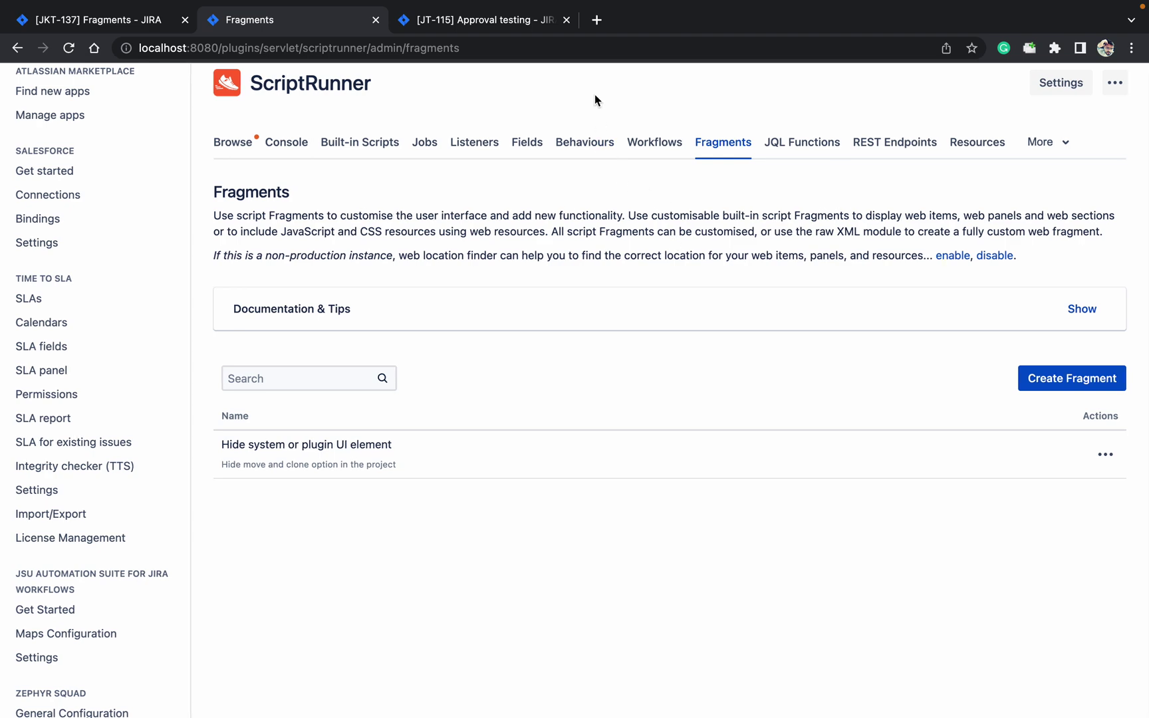
Step: Reload JT-115, confirm its More menu still offers Move and Clone, then return to Fragments
{"action": "left_click", "coordinate": [484, 14]}
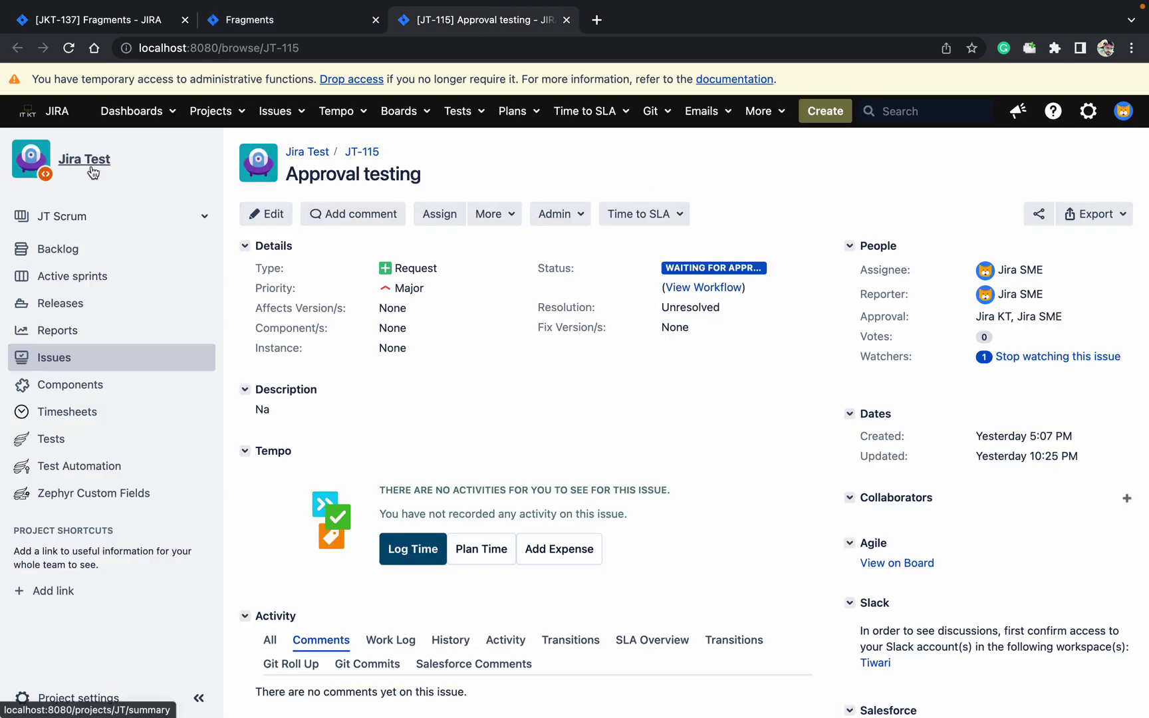
{"action": "left_click", "coordinate": [70, 54]}
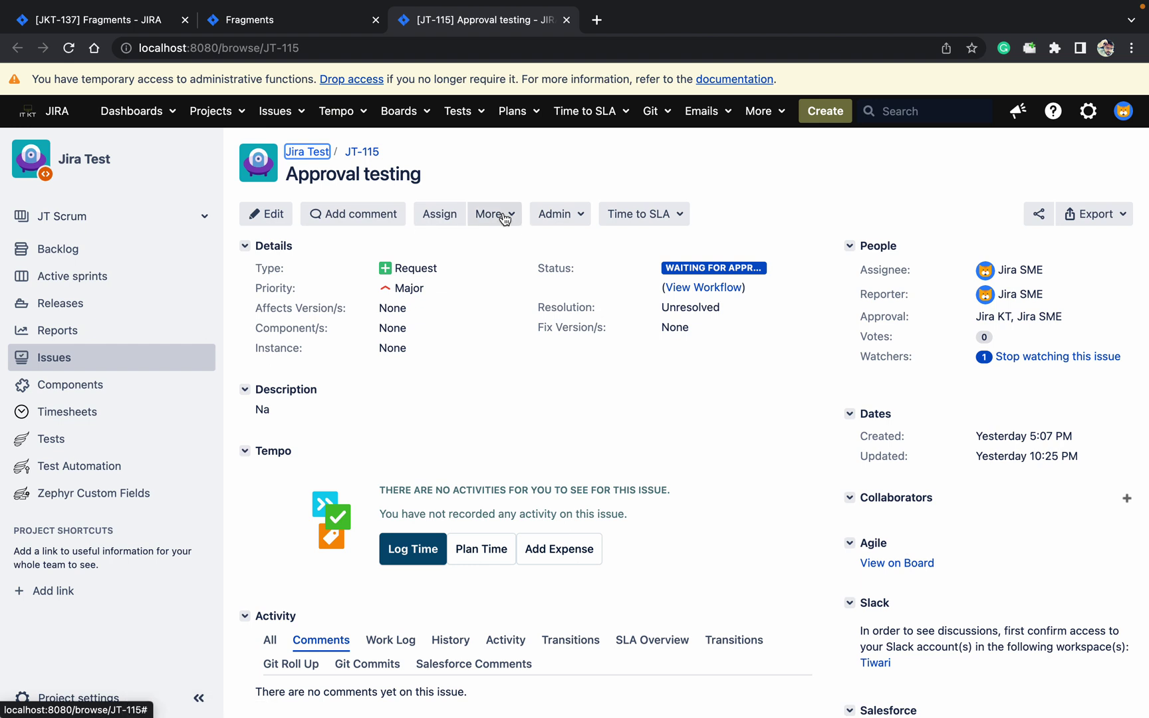
{"action": "left_click", "coordinate": [503, 216]}
{"action": "key", "text": "Down"}
{"action": "key", "text": "Down"}
{"action": "key", "text": "Down"}
{"action": "key", "text": "Down"}
{"action": "key", "text": "Down"}
{"action": "key", "text": "Down"}
{"action": "key", "text": "Down"}
{"action": "key", "text": "Down"}
{"action": "key", "text": "Down"}
{"action": "key", "text": "Down"}
{"action": "key", "text": "Down"}
{"action": "key", "text": "Down"}
{"action": "key", "text": "Down"}
{"action": "key", "text": "Down"}
{"action": "key", "text": "Down"}
{"action": "key", "text": "Down"}
{"action": "key", "text": "Down"}
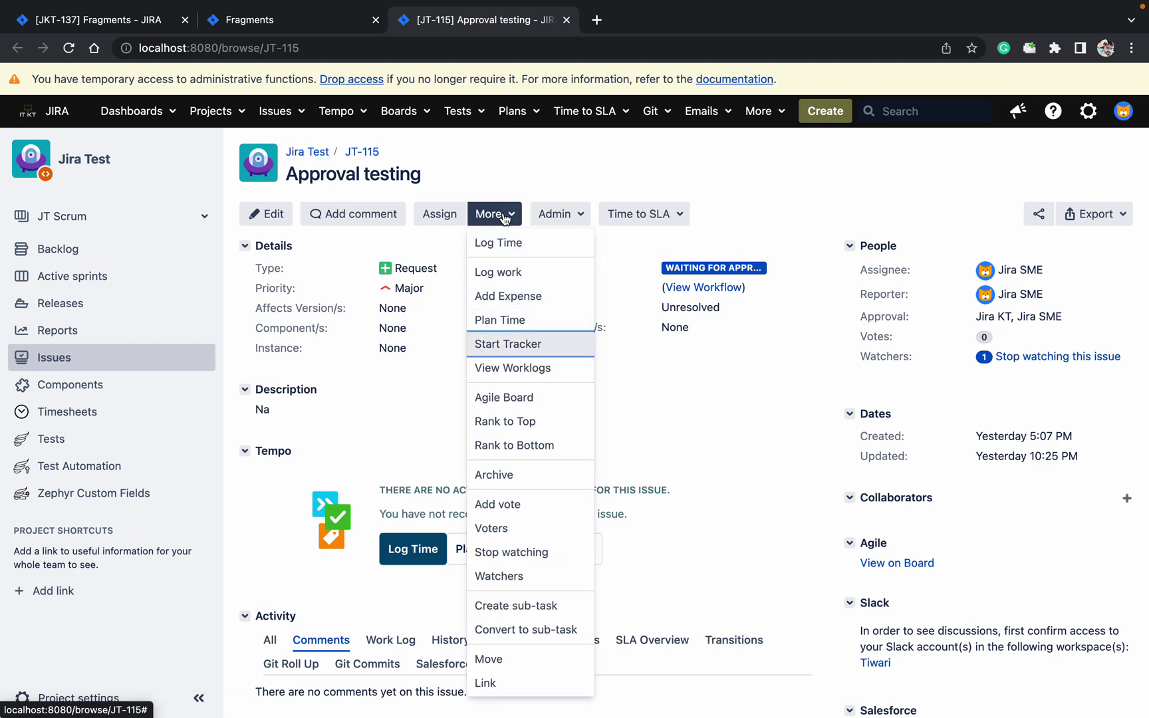
{"action": "key", "text": "Down"}
{"action": "key", "text": "Down"}
{"action": "key", "text": "Down"}
{"action": "key", "text": "Down"}
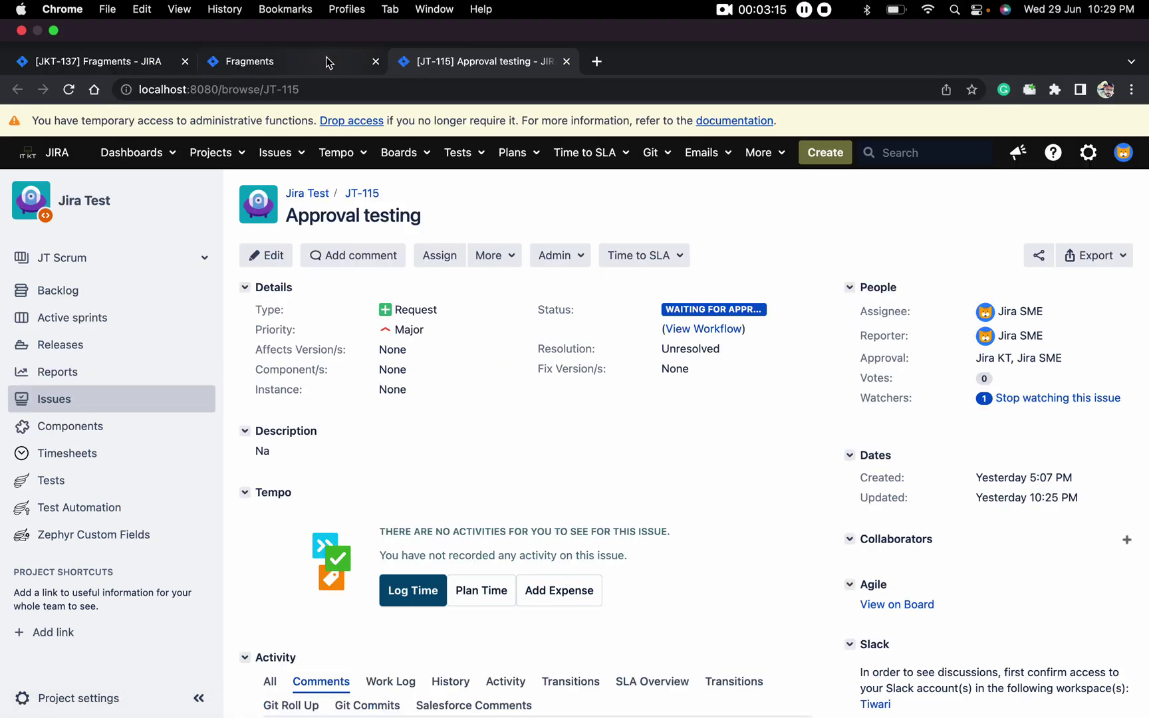
{"action": "left_click", "coordinate": [326, 56]}
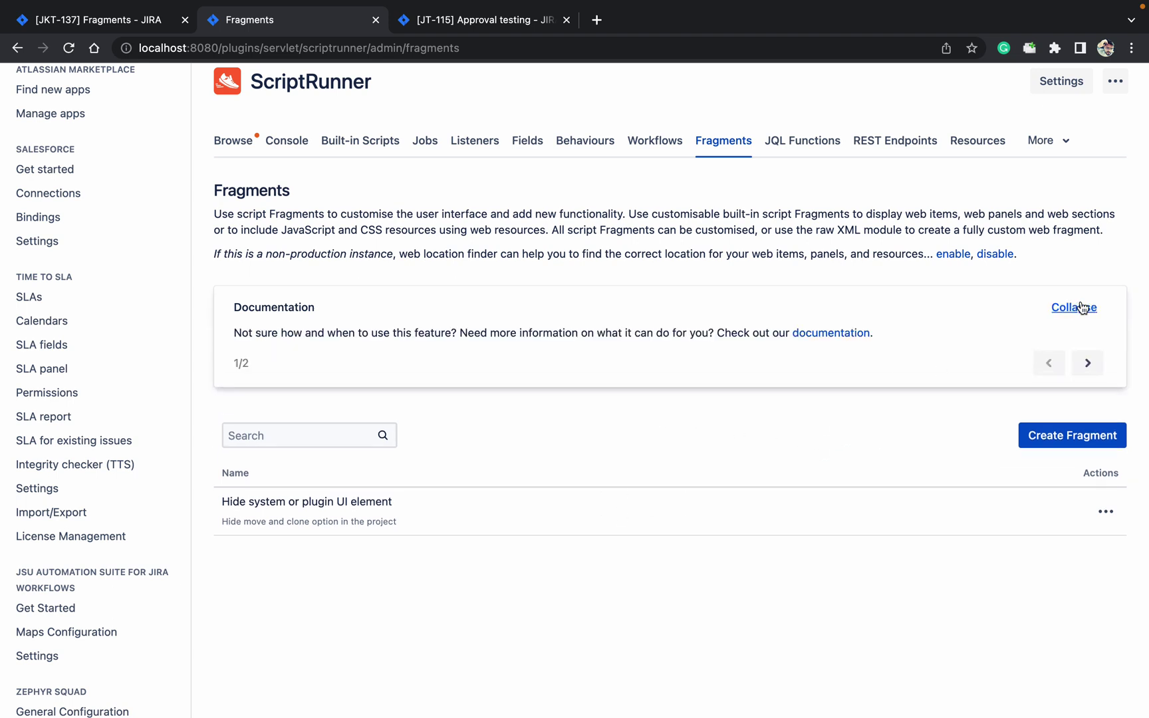
Step: Open the Script Fragments documentation in a new tab and scroll through the article
{"action": "left_click", "coordinate": [846, 332]}
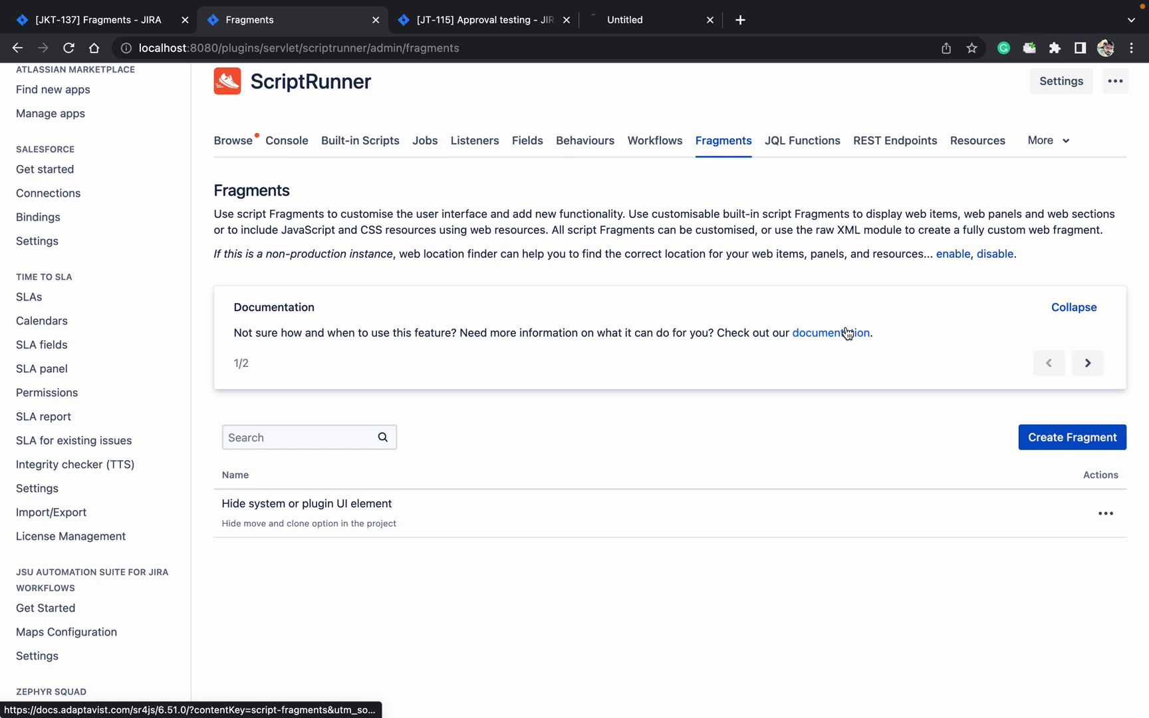
{"action": "left_click", "coordinate": [663, 26]}
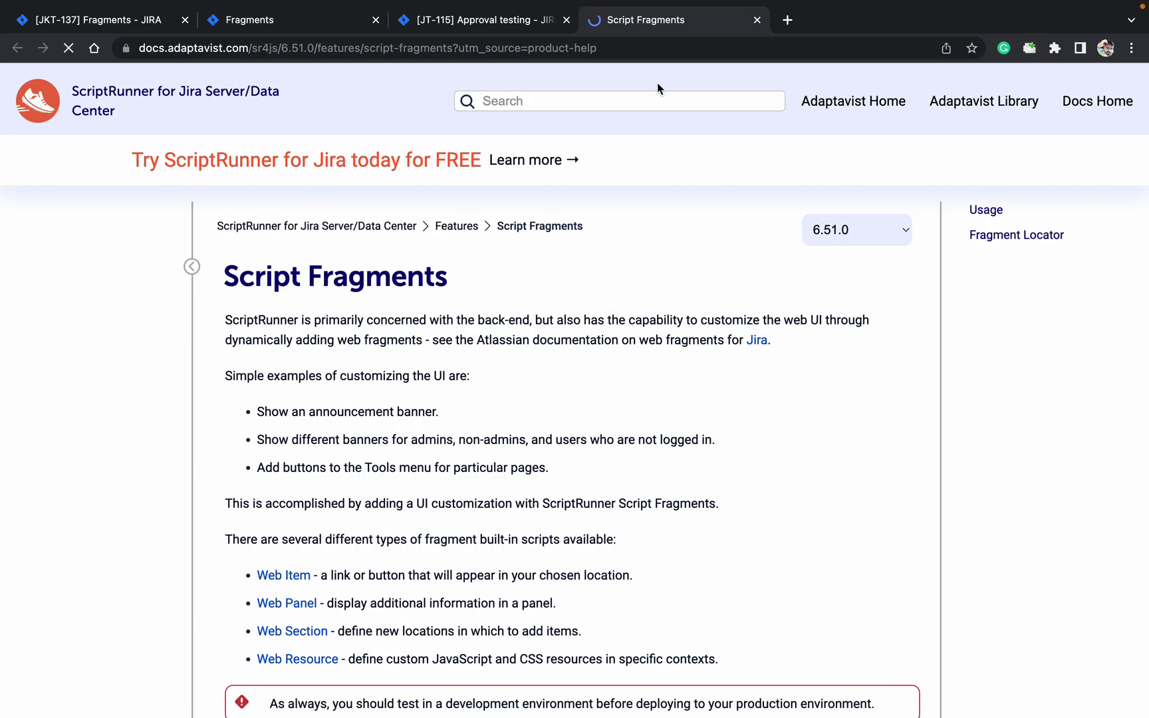
{"action": "scroll", "coordinate": [931, 363], "scroll_direction": "down", "scroll_amount": 1}
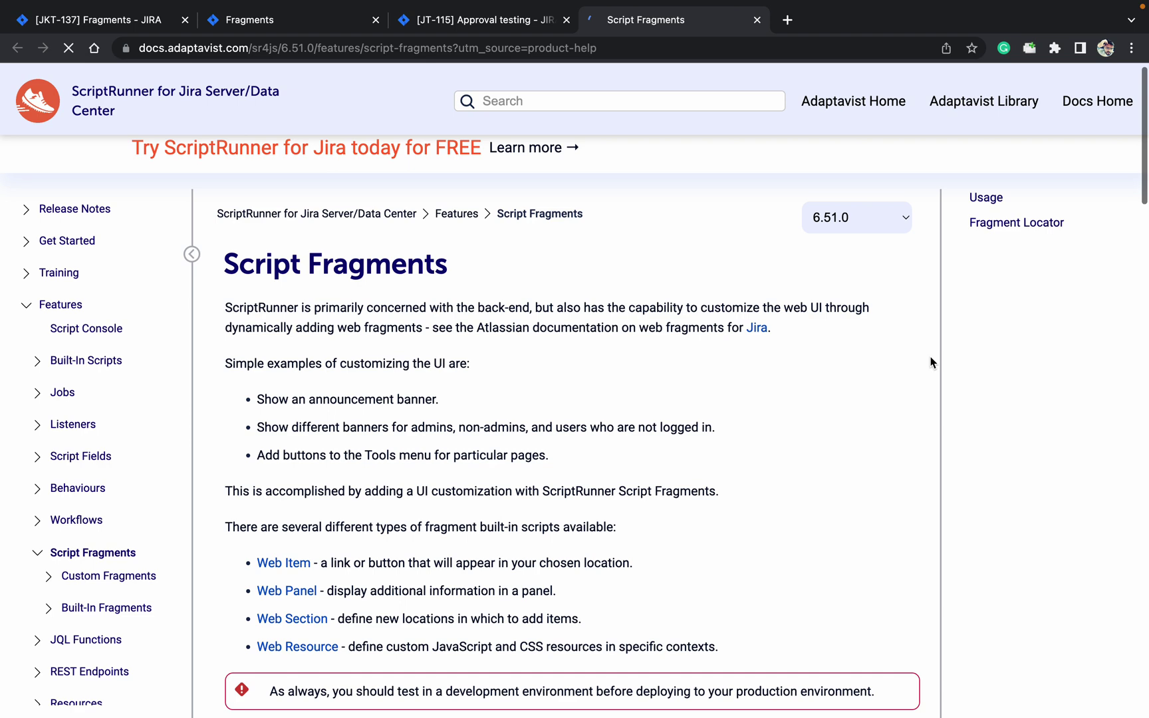
{"action": "scroll", "coordinate": [931, 363], "scroll_direction": "down", "scroll_amount": 7}
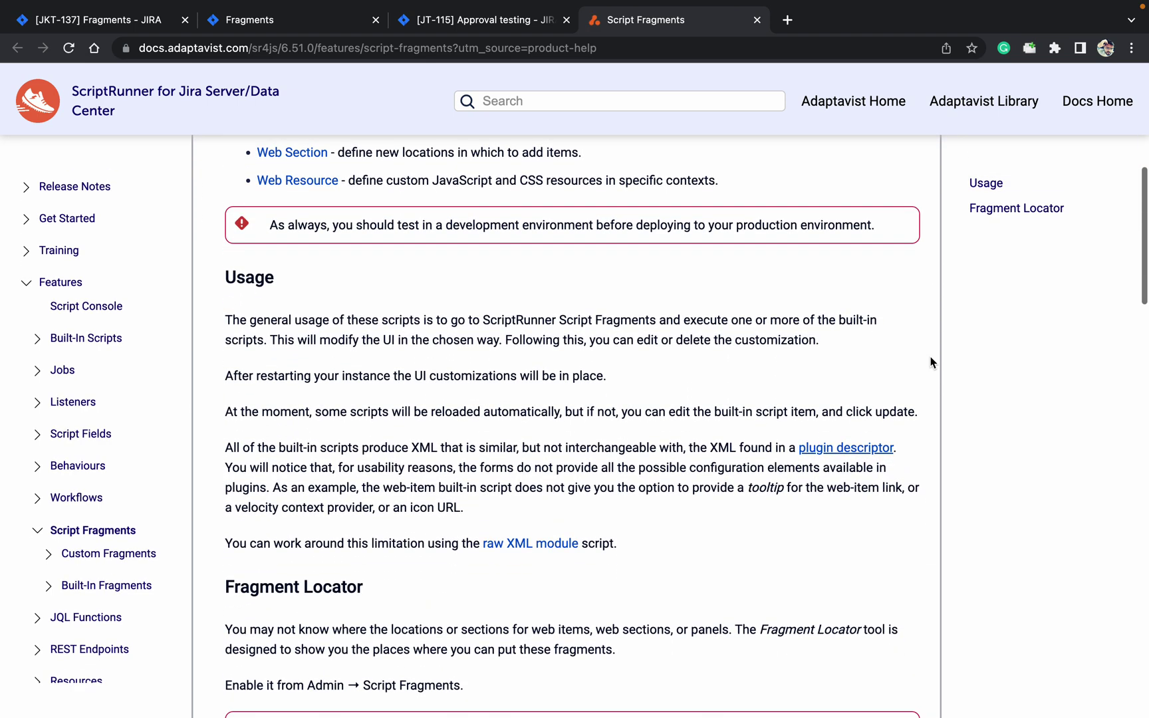
{"action": "scroll", "coordinate": [931, 362], "scroll_direction": "down", "scroll_amount": 9}
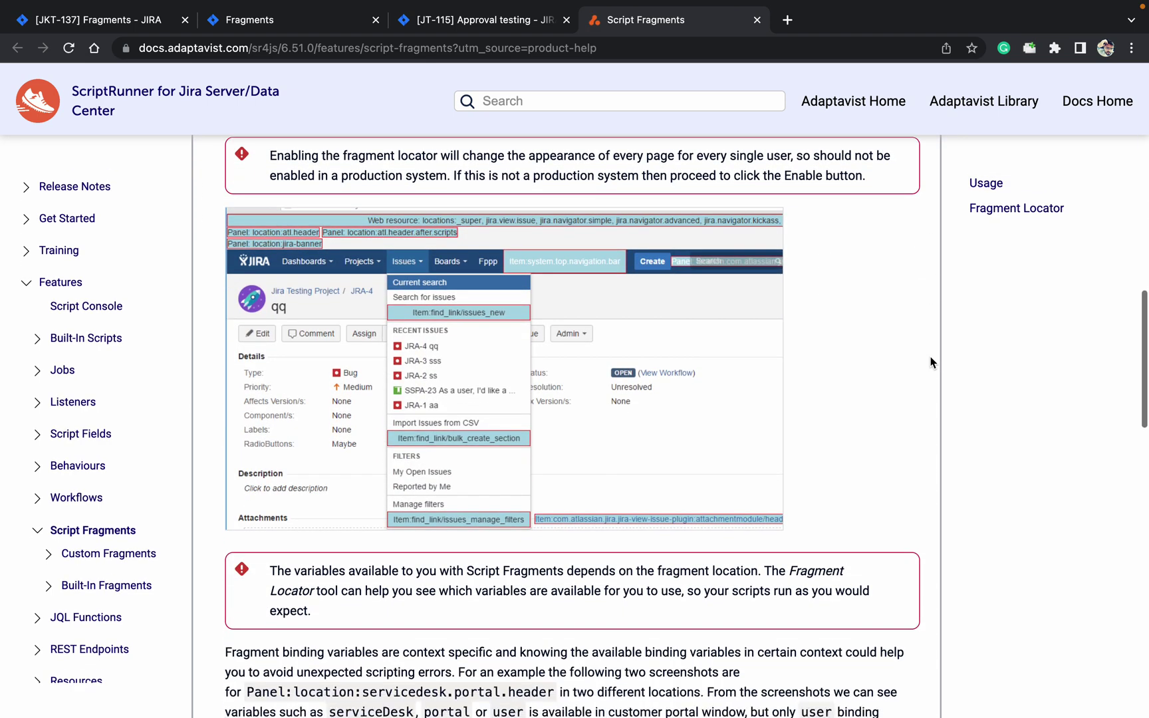
{"action": "scroll", "coordinate": [930, 362], "scroll_direction": "down", "scroll_amount": 10}
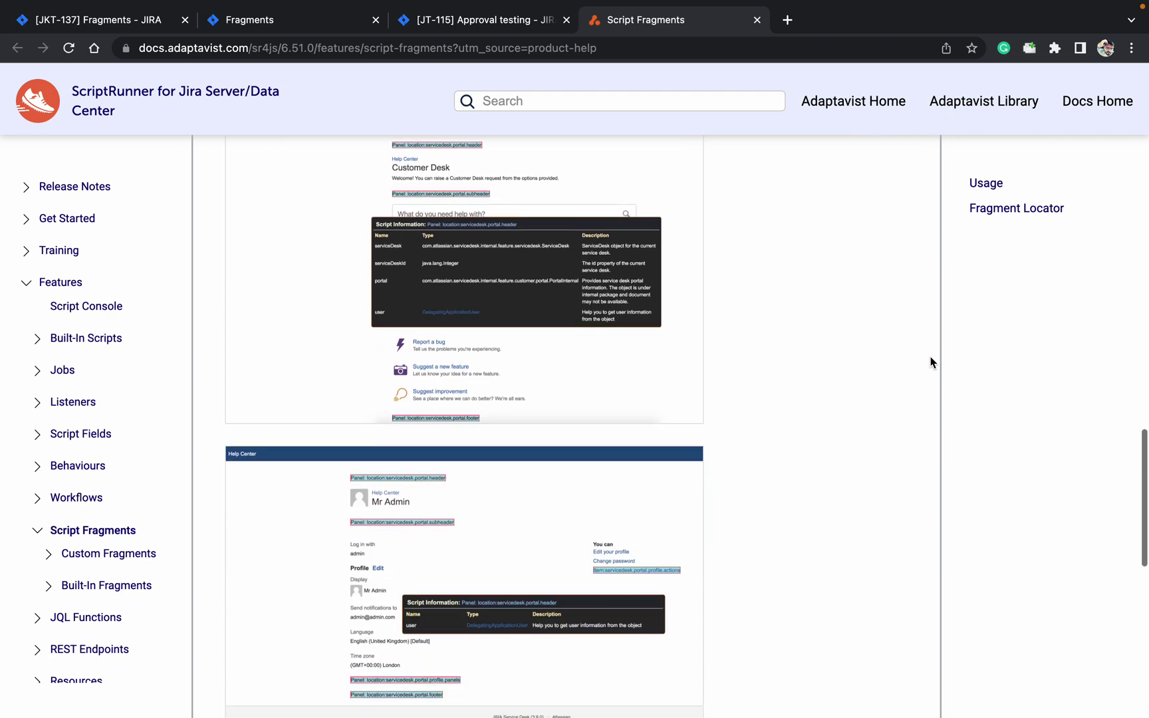
{"action": "scroll", "coordinate": [931, 362], "scroll_direction": "down", "scroll_amount": 6}
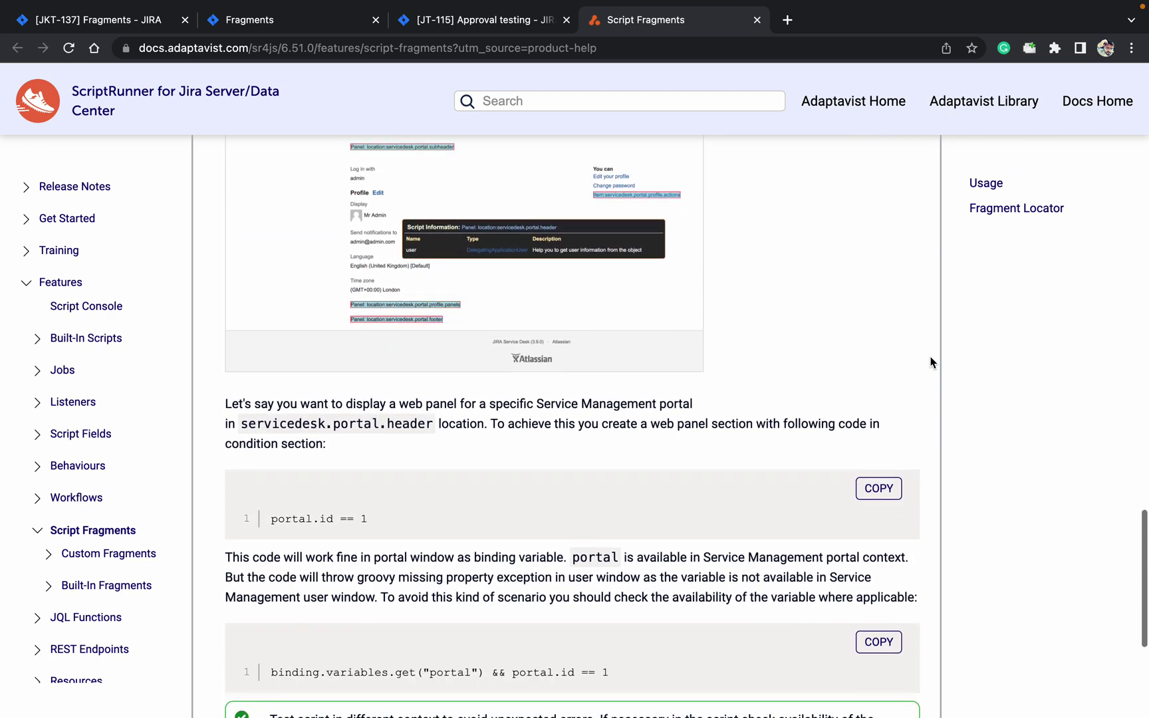
{"action": "scroll", "coordinate": [931, 363], "scroll_direction": "down", "scroll_amount": 3}
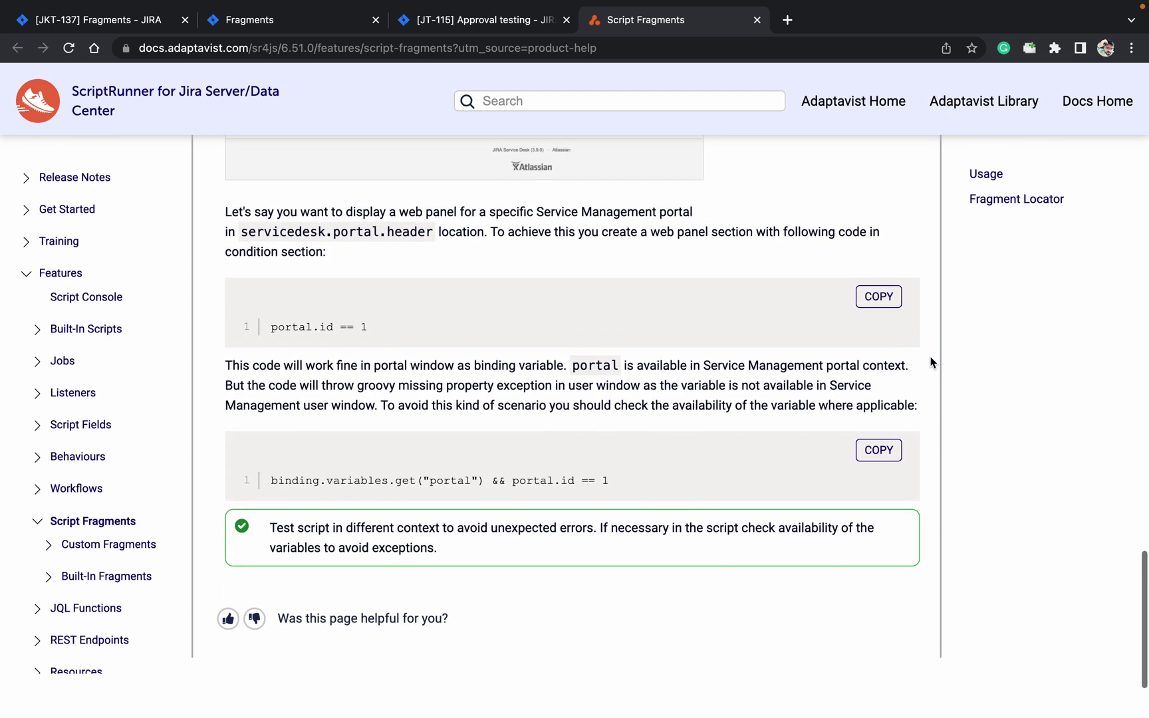
{"action": "scroll", "coordinate": [931, 362], "scroll_direction": "up", "scroll_amount": 6}
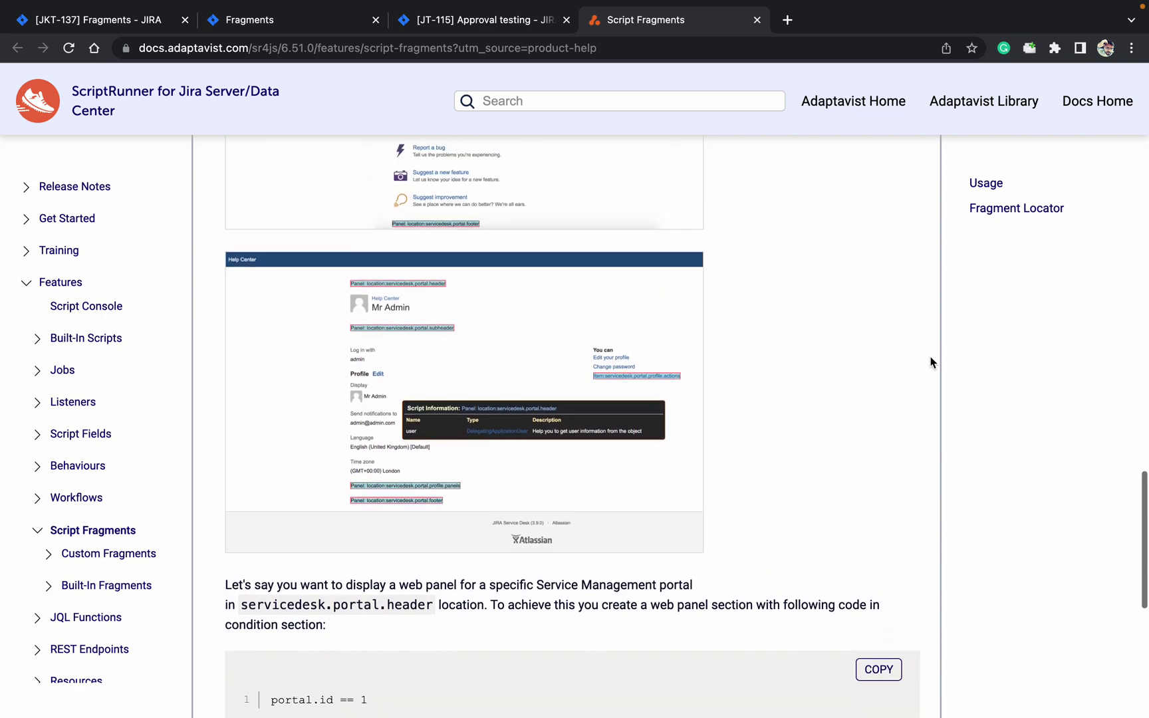
{"action": "scroll", "coordinate": [931, 363], "scroll_direction": "up", "scroll_amount": 2}
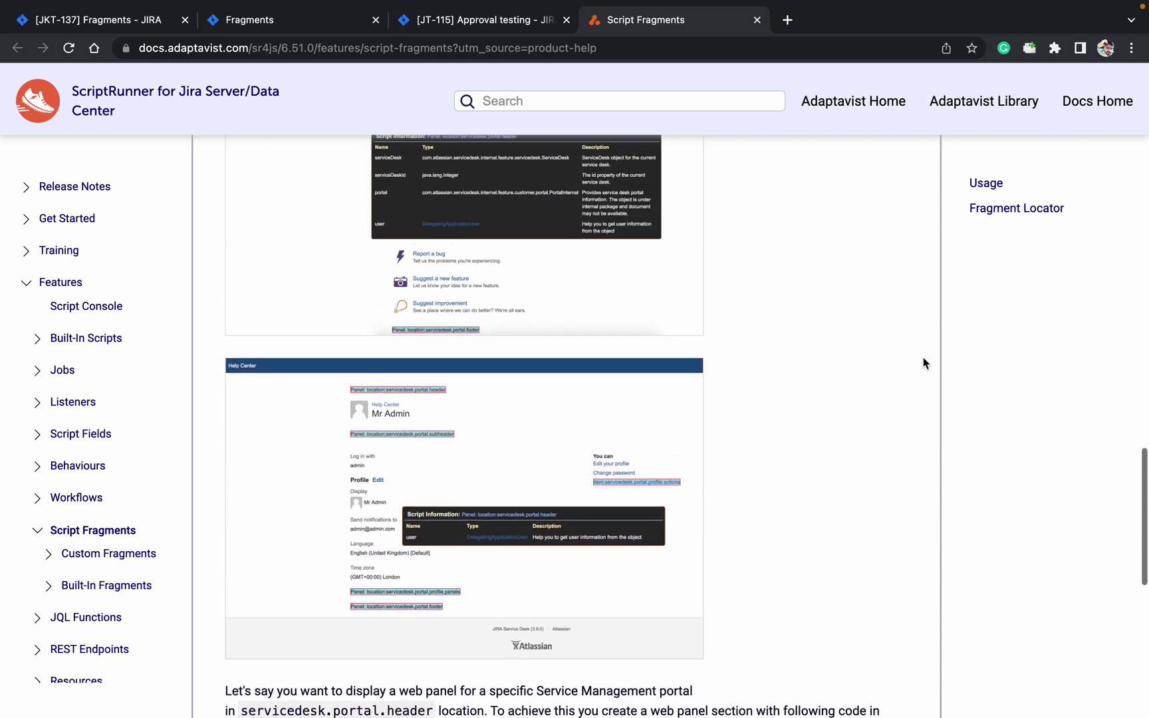
Step: Flip through the Fragments page help tips, then scroll the documentation back to its introduction
{"action": "left_click", "coordinate": [344, 21]}
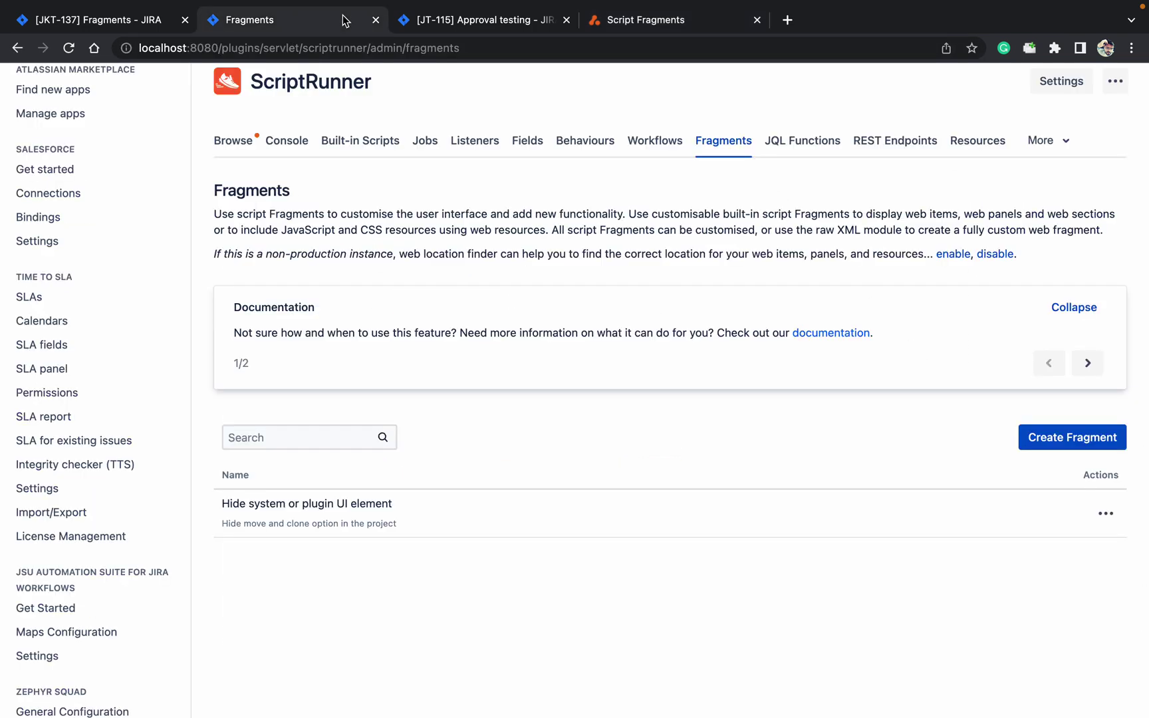
{"action": "left_click", "coordinate": [1088, 363]}
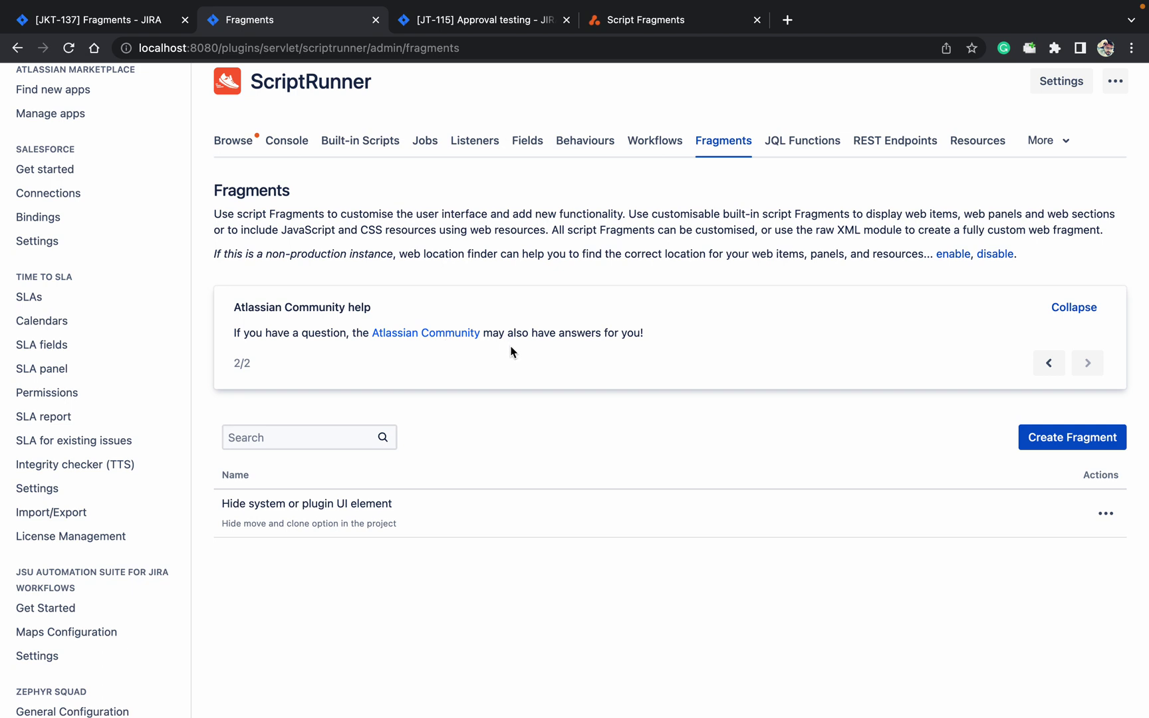
{"action": "left_click", "coordinate": [1048, 365]}
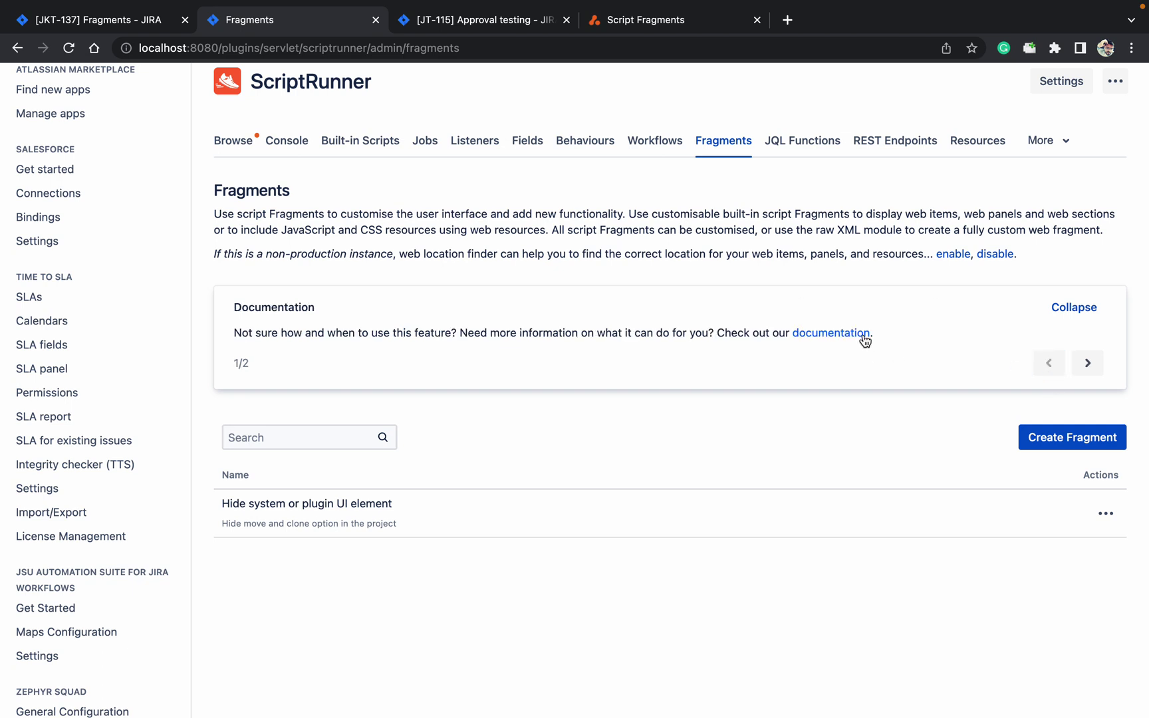
{"action": "left_click", "coordinate": [637, 30]}
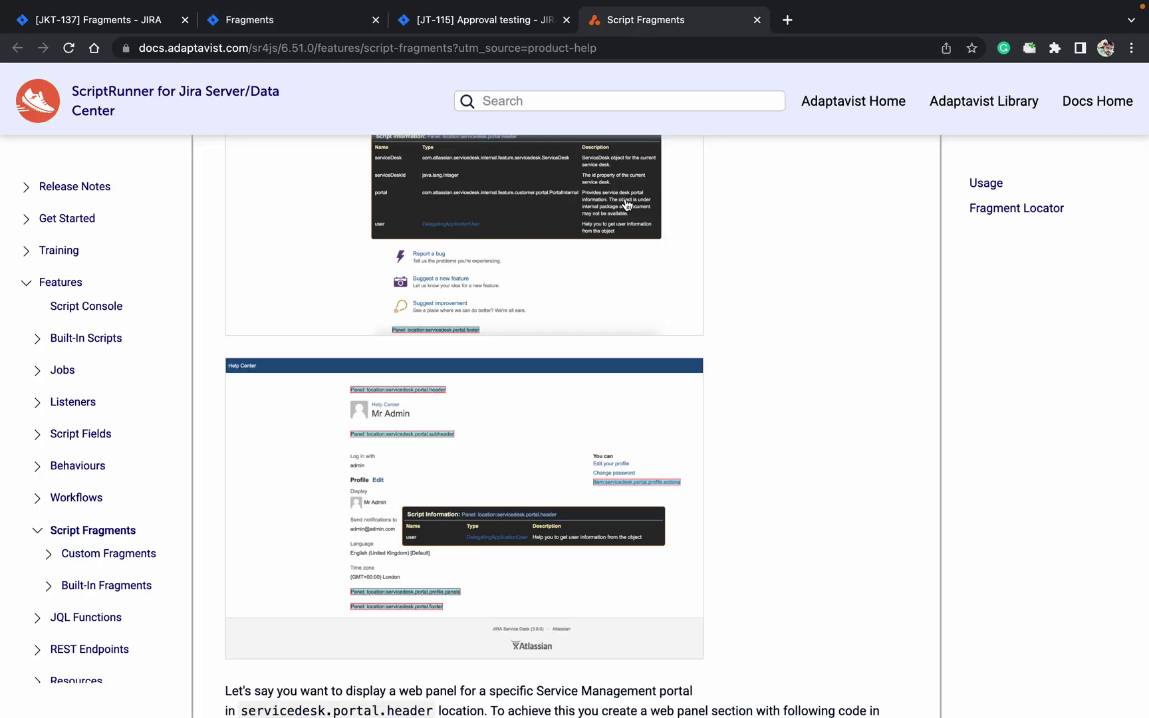
{"action": "scroll", "coordinate": [913, 437], "scroll_direction": "down", "scroll_amount": 10}
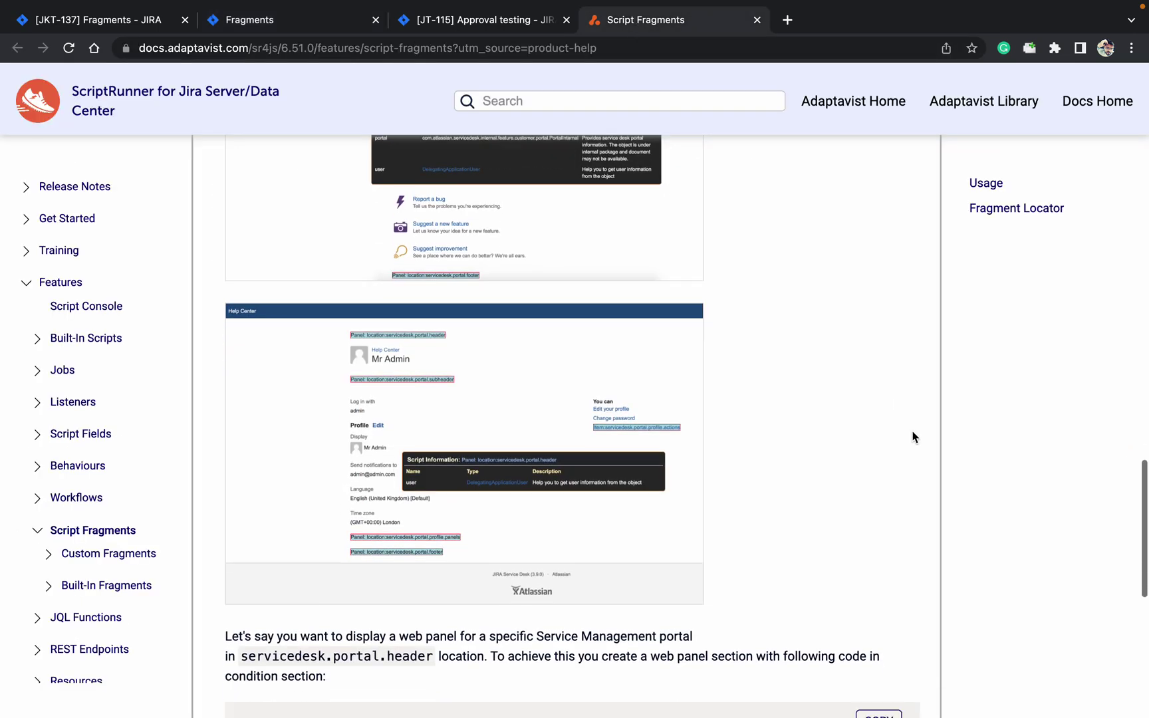
{"action": "scroll", "coordinate": [913, 437], "scroll_direction": "up", "scroll_amount": 7}
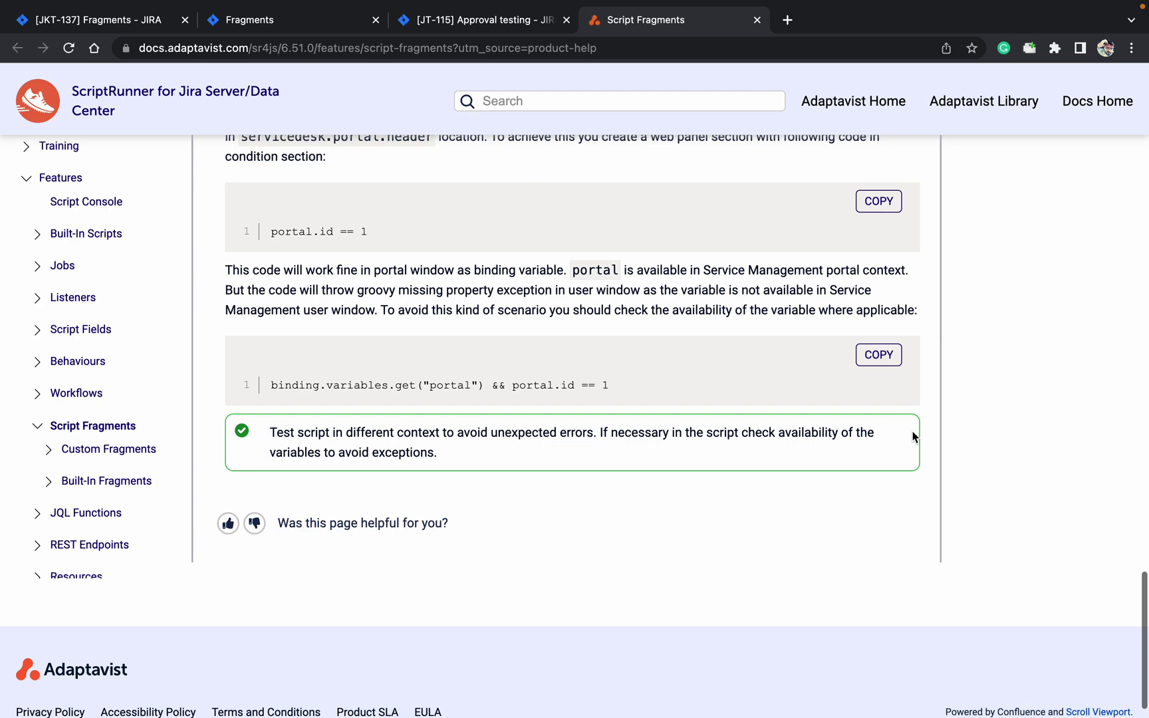
{"action": "scroll", "coordinate": [913, 437], "scroll_direction": "up", "scroll_amount": 12}
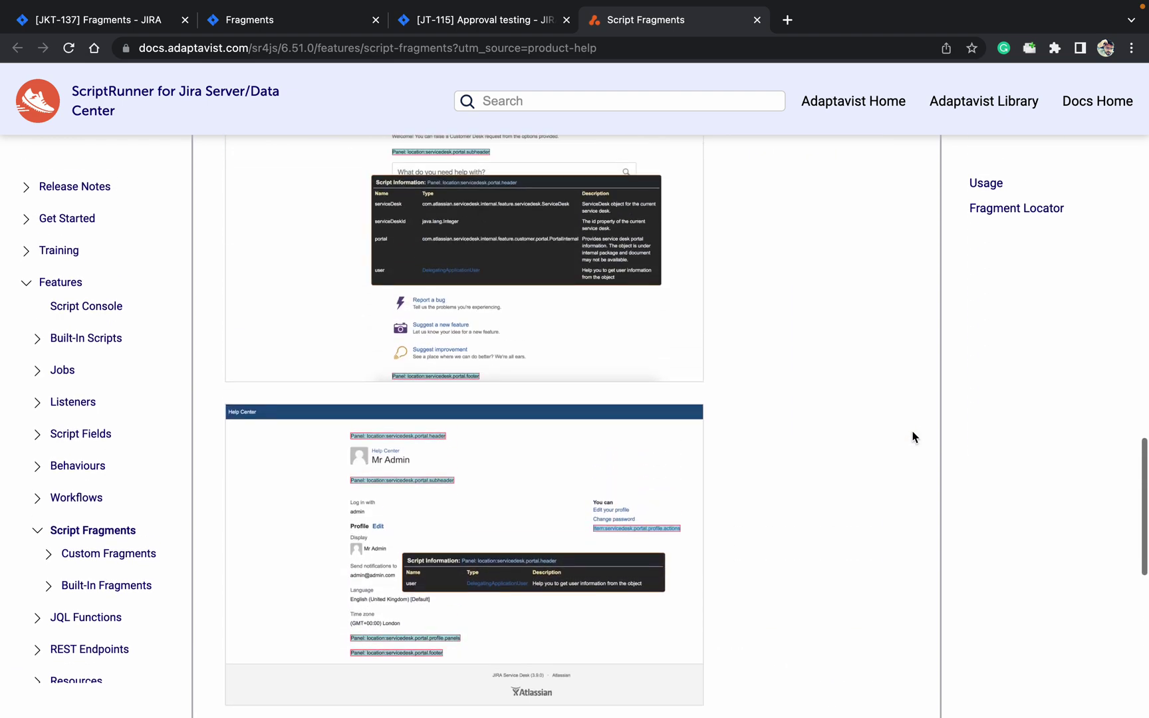
{"action": "scroll", "coordinate": [912, 437], "scroll_direction": "up", "scroll_amount": 12}
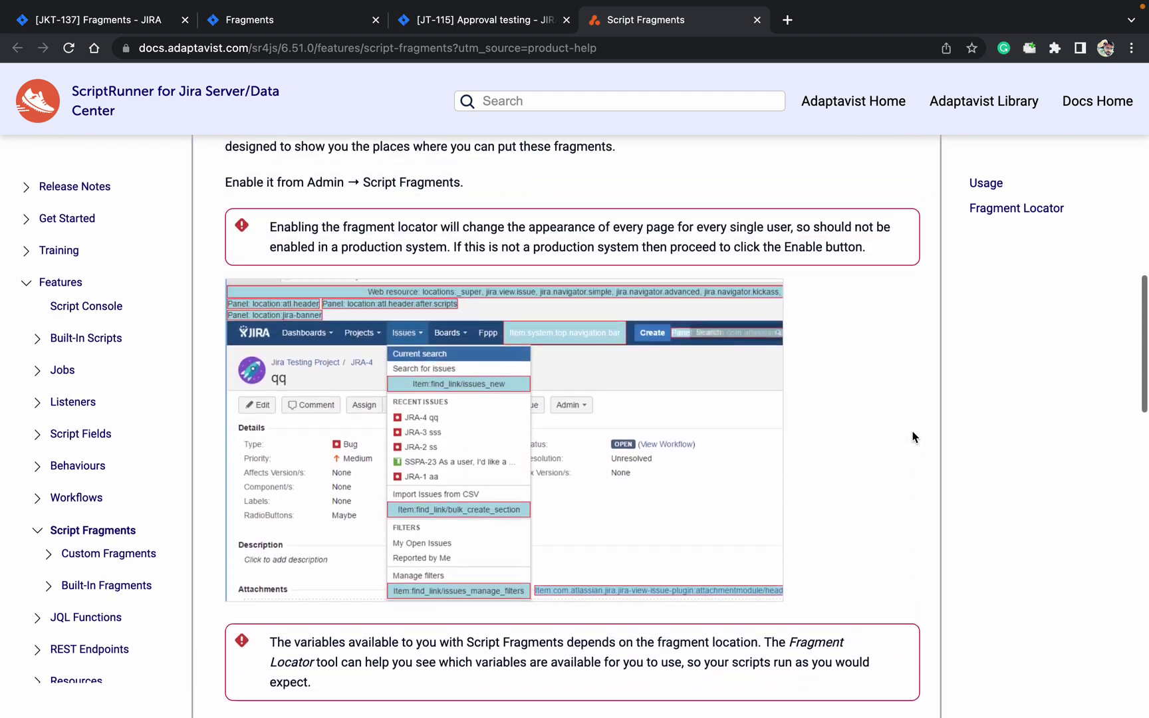
{"action": "scroll", "coordinate": [913, 437], "scroll_direction": "up", "scroll_amount": 8}
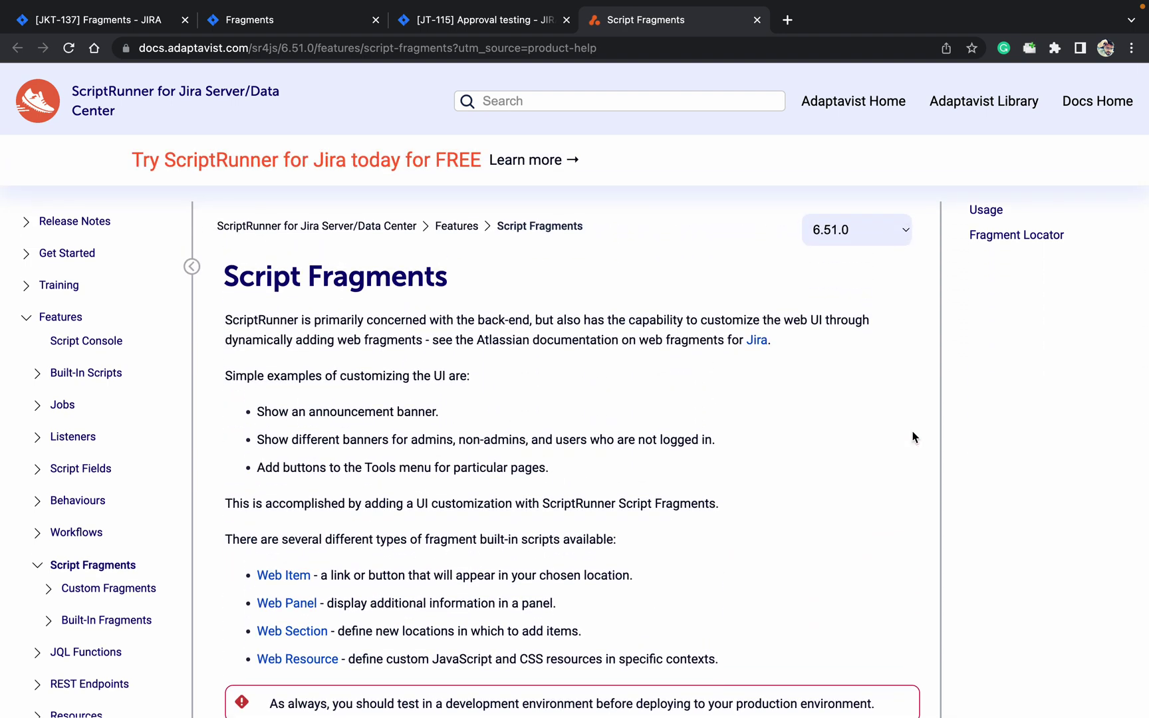
Step: Open the Hide UI Element Built-In Script page under Script Fragments > Built-In Fragments in the docs sidebar
{"action": "key", "text": "super+f"}
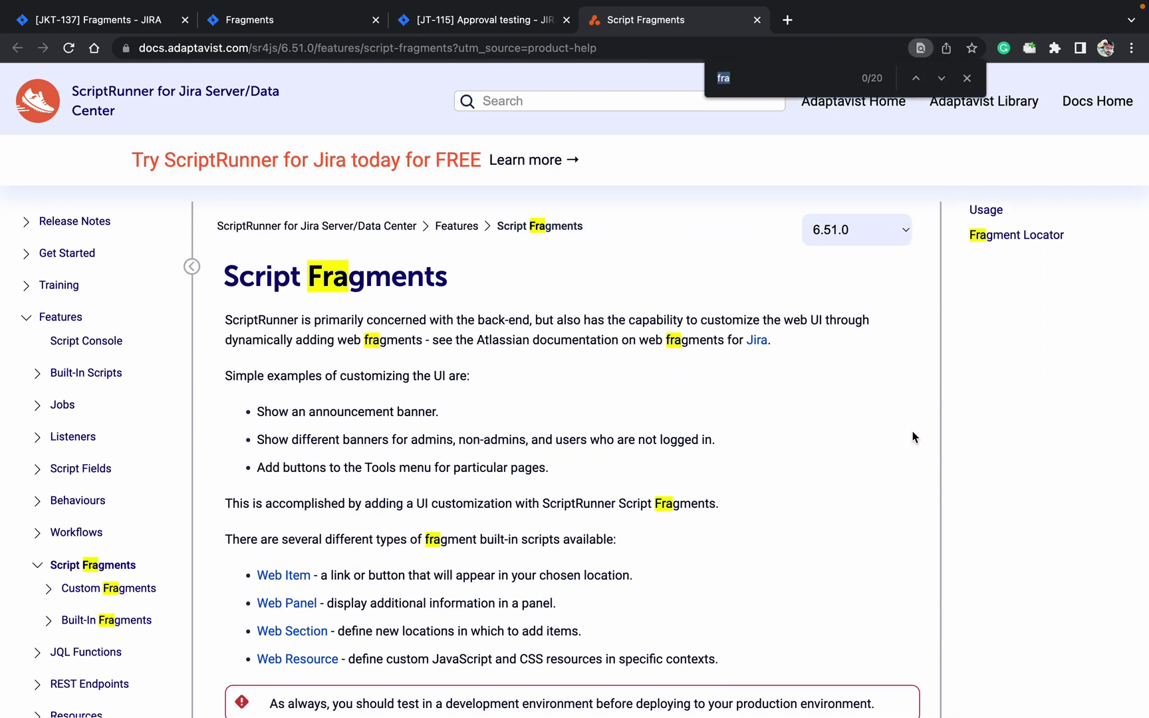
{"action": "type", "text": "frage"}
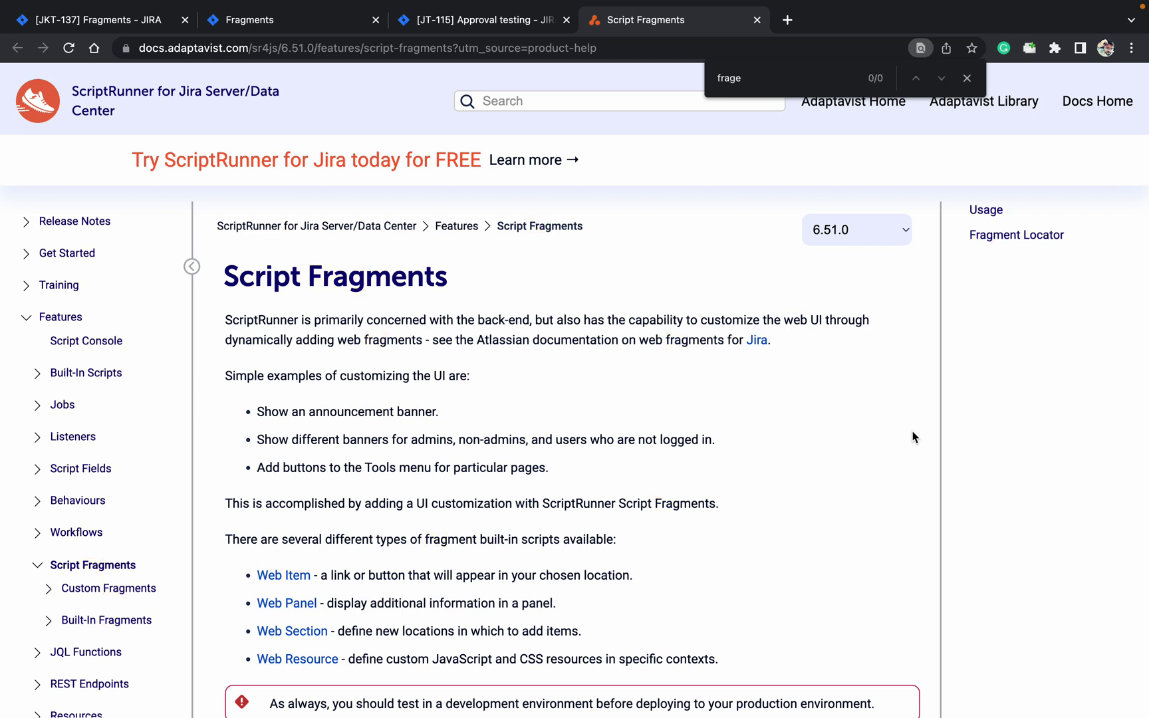
{"action": "left_click", "coordinate": [99, 567]}
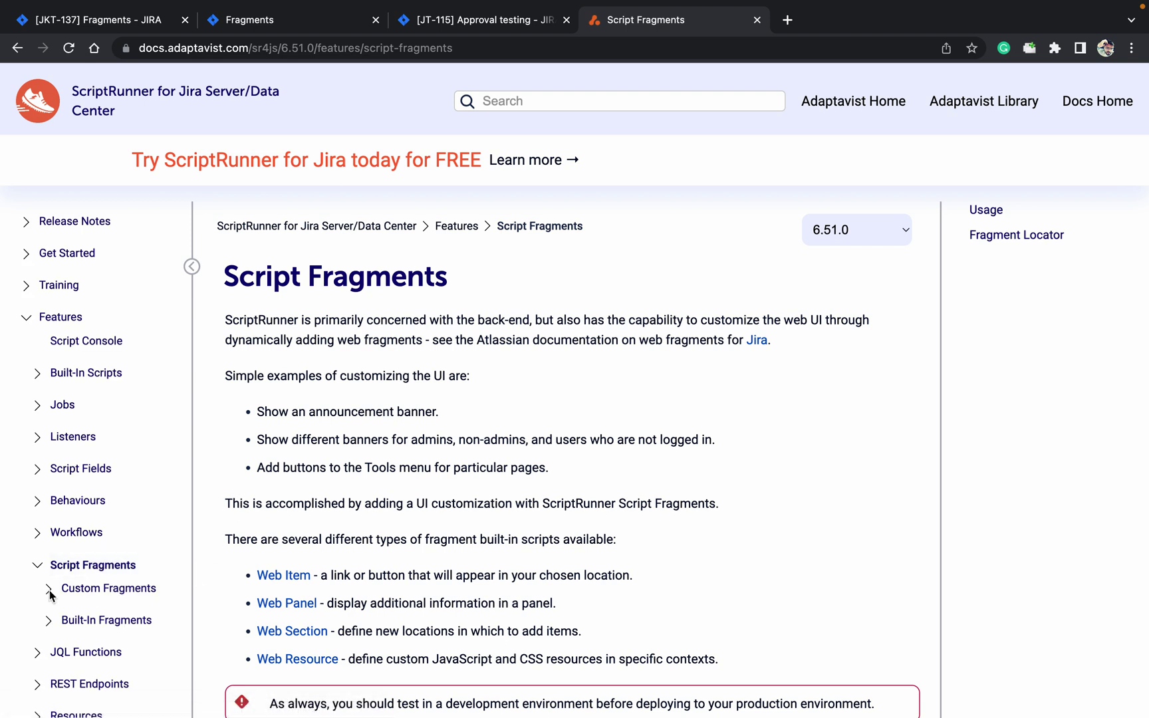
{"action": "left_click", "coordinate": [49, 591]}
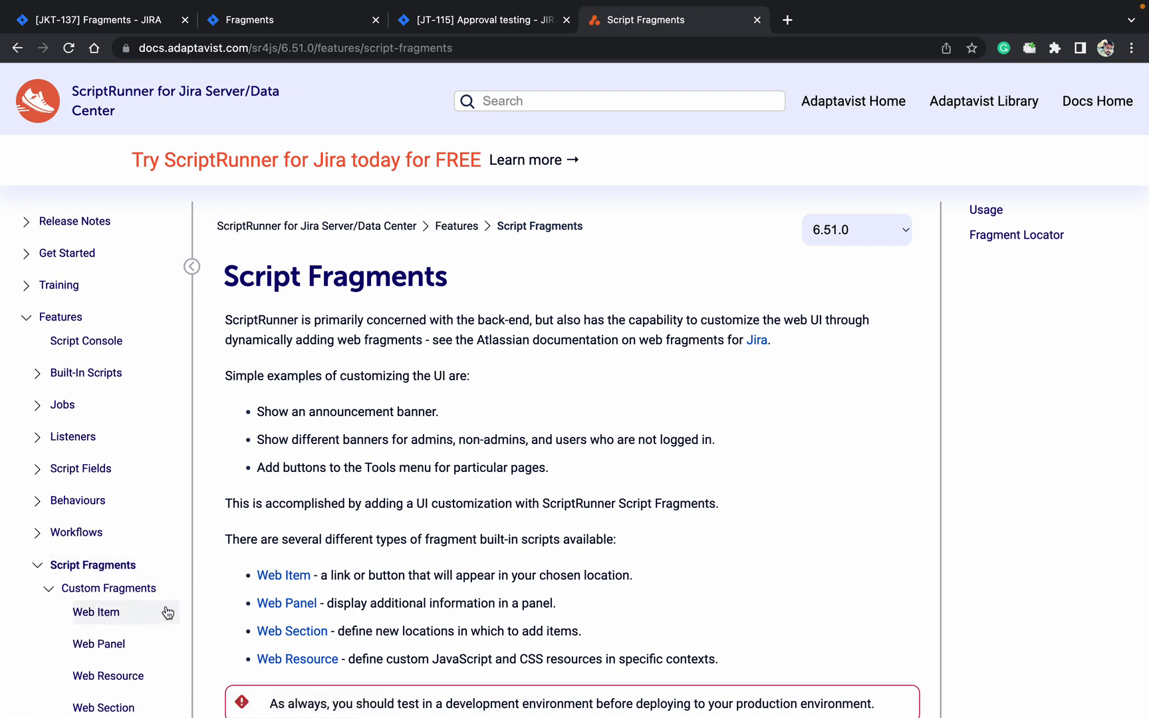
{"action": "scroll", "coordinate": [167, 612], "scroll_direction": "down", "scroll_amount": 3}
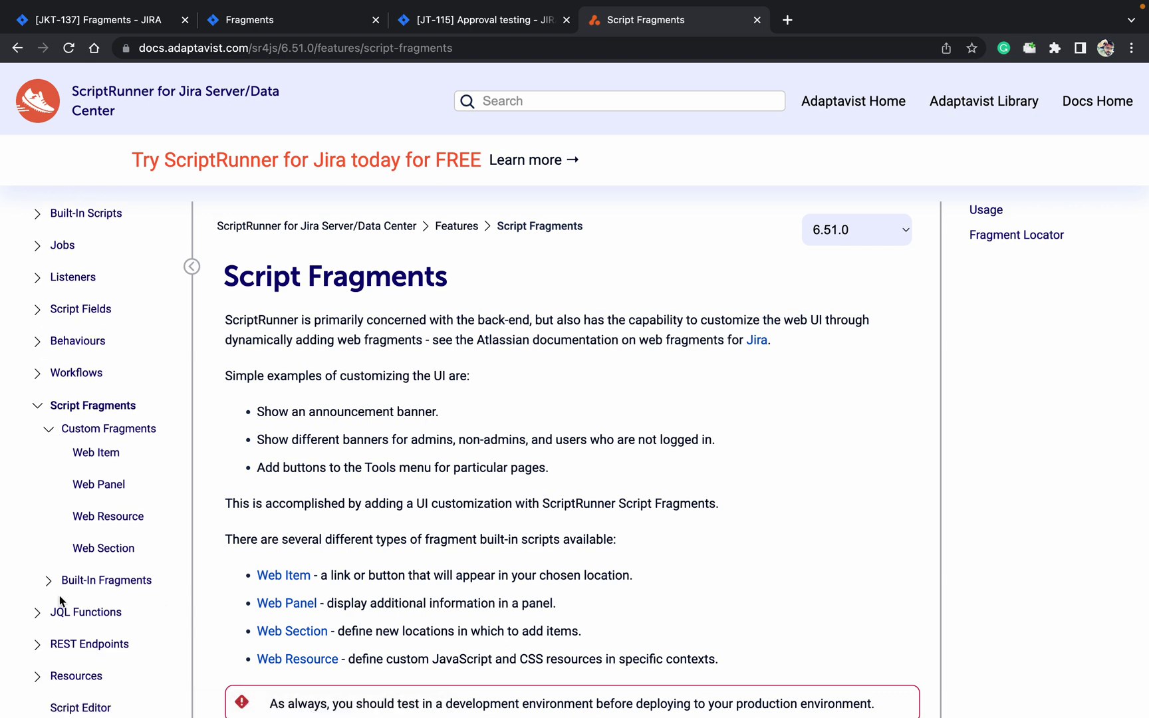
{"action": "left_click", "coordinate": [47, 588]}
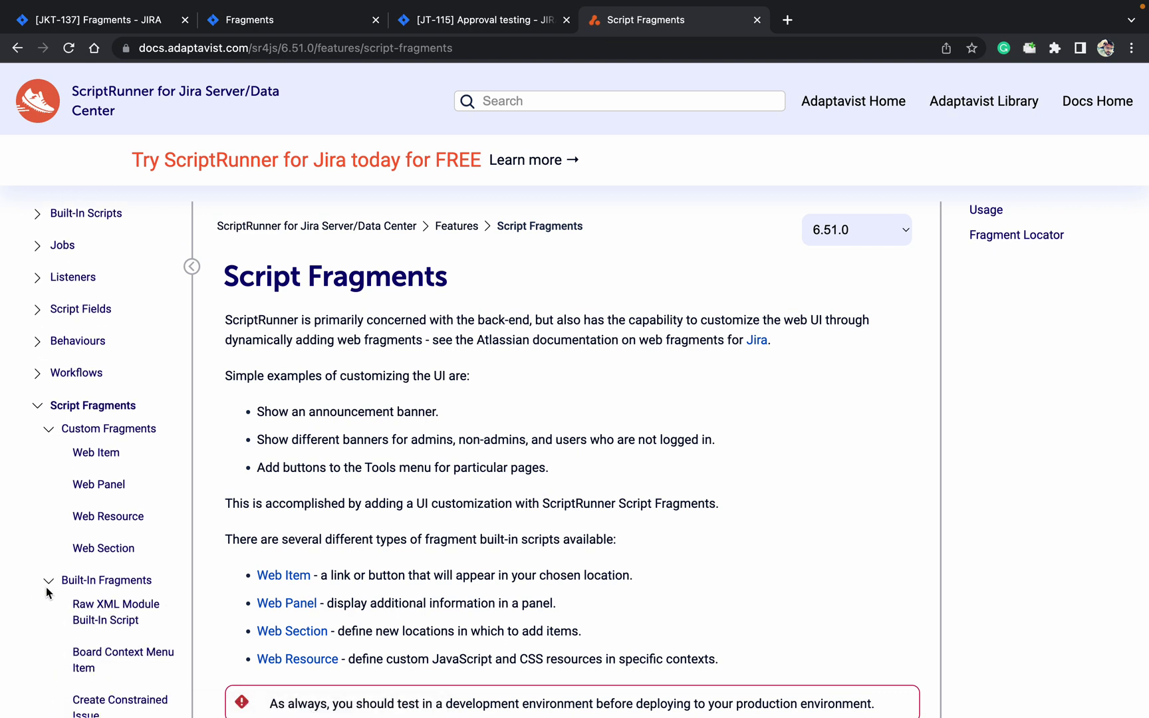
{"action": "scroll", "coordinate": [46, 592], "scroll_direction": "down", "scroll_amount": 2}
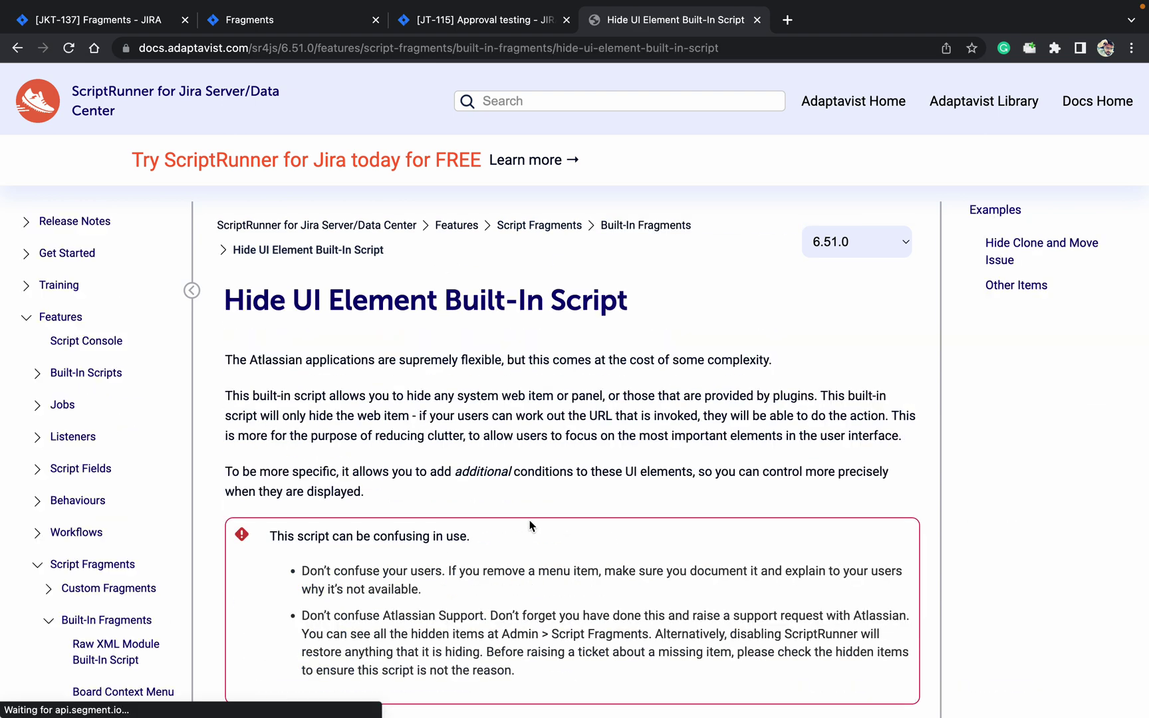
Step: Select the ! (jiraHelper.project?.key in ["SPD"]) condition in the Hide Clone and Move Issue example
{"action": "scroll", "coordinate": [586, 496], "scroll_direction": "down", "scroll_amount": 6}
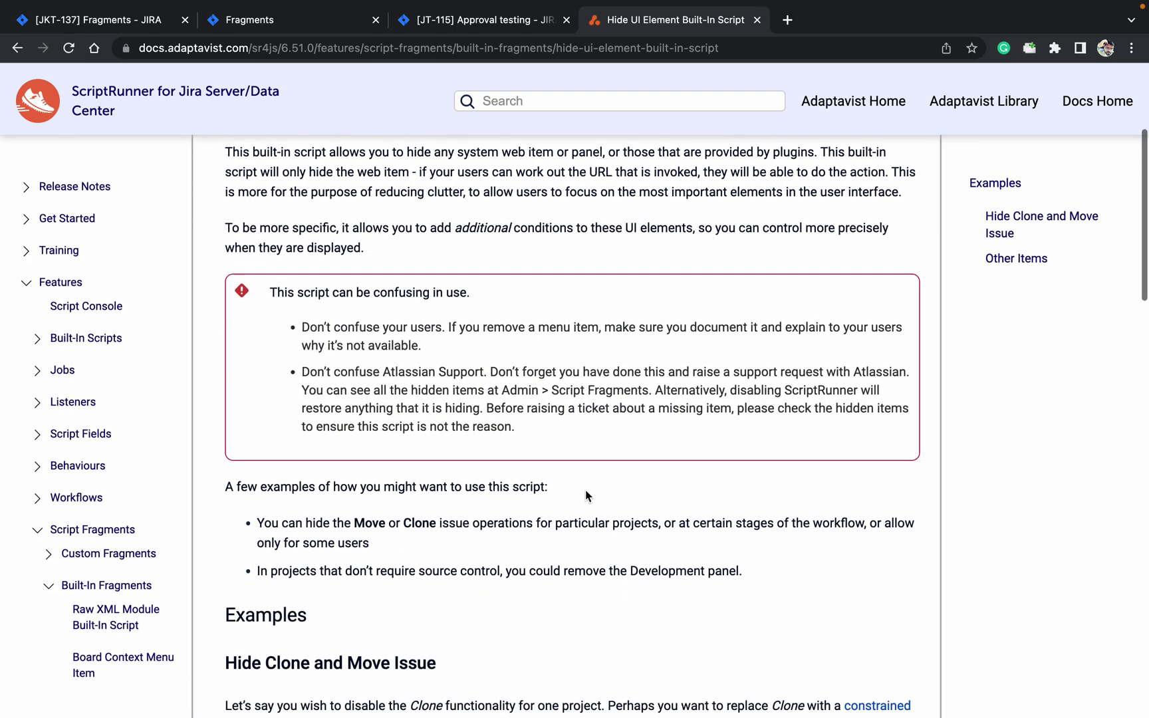
{"action": "scroll", "coordinate": [586, 495], "scroll_direction": "down", "scroll_amount": 5}
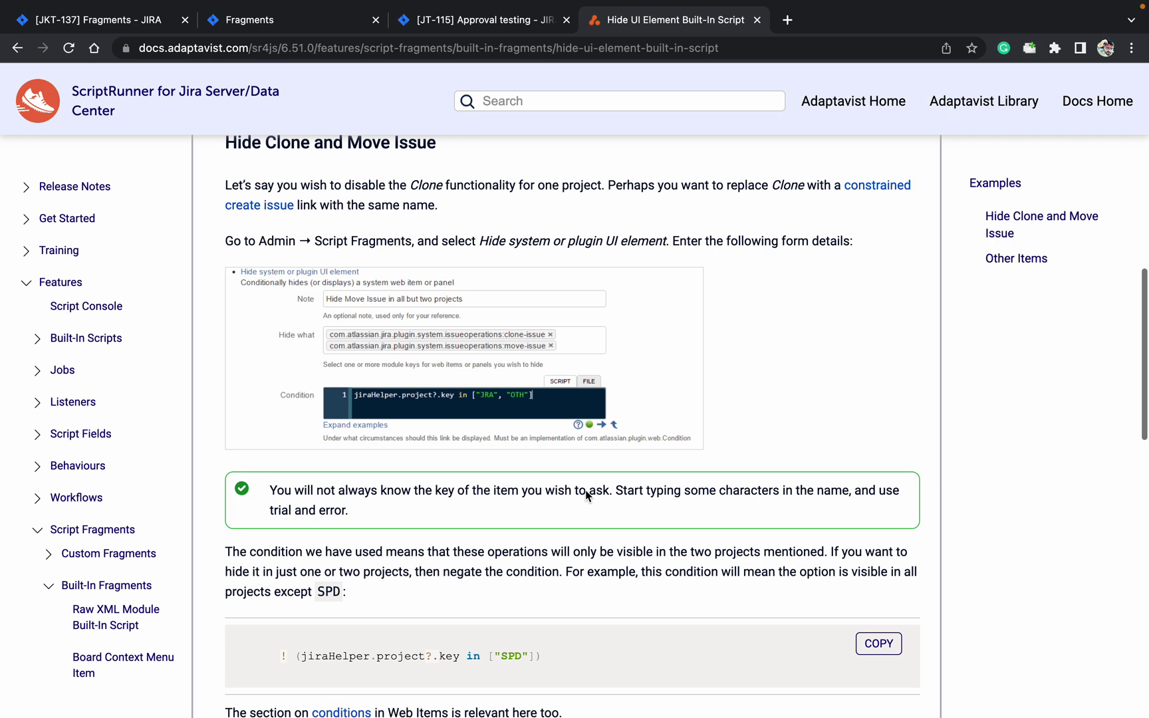
{"action": "scroll", "coordinate": [586, 495], "scroll_direction": "down", "scroll_amount": 3}
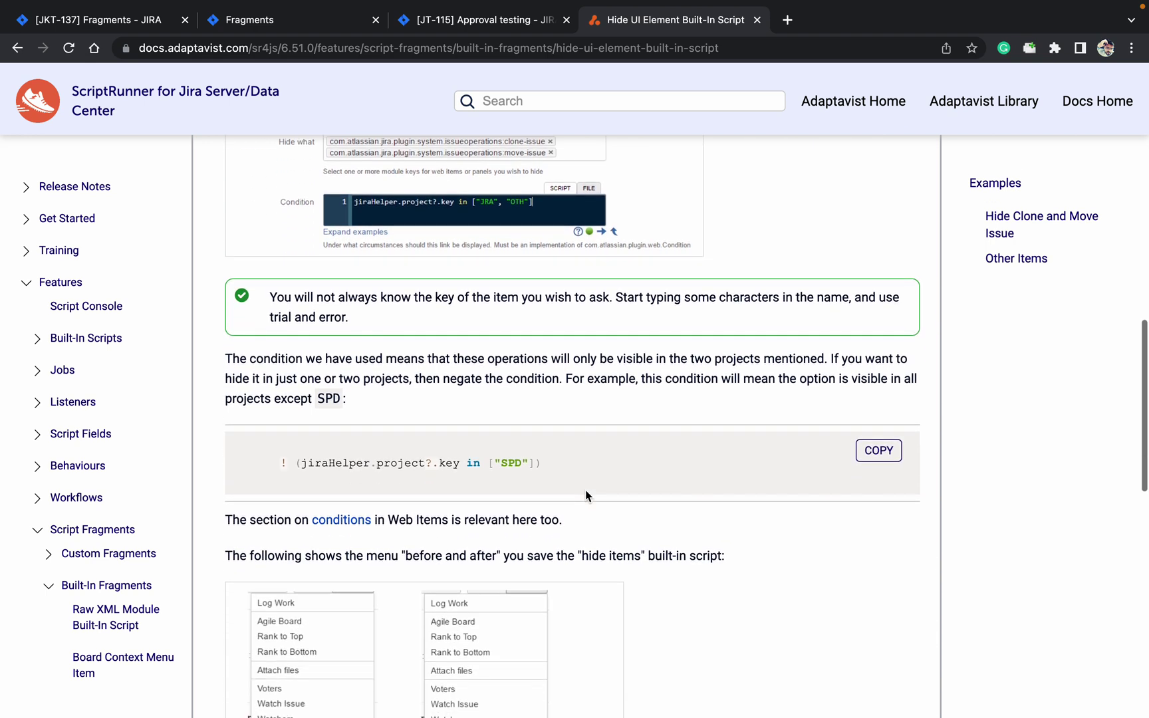
{"action": "triple_click", "coordinate": [410, 392]}
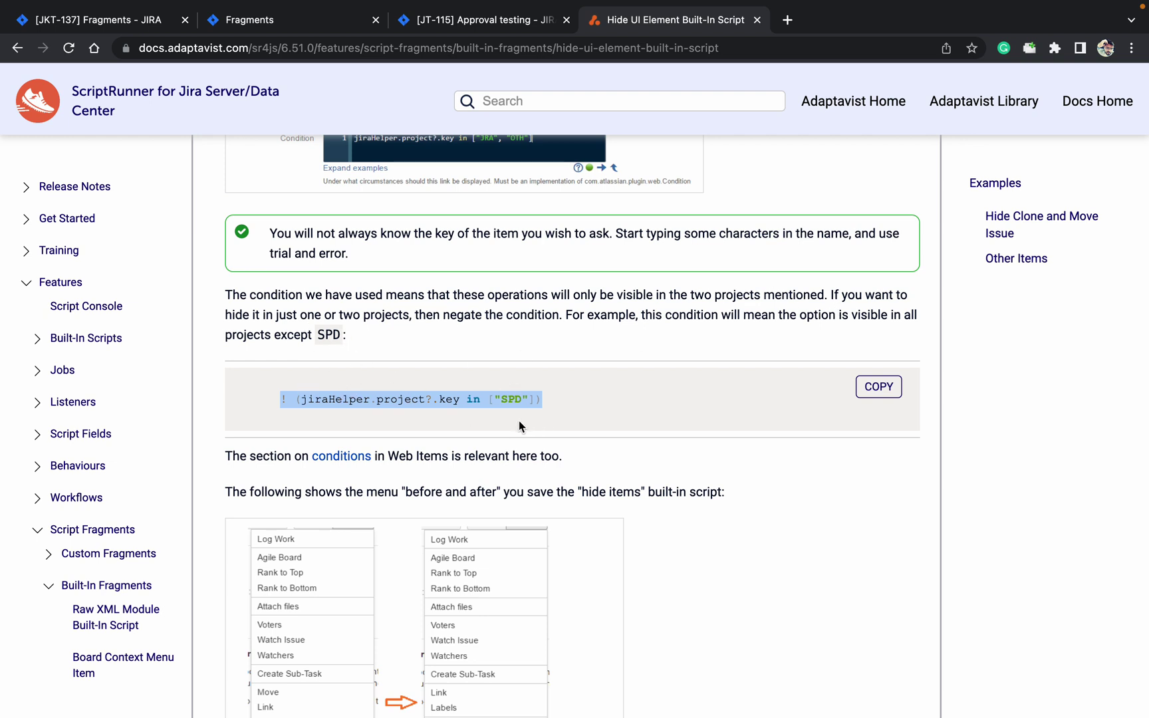
Step: Replace the fragment's condition with ! (jiraHelper.project?.key in ["JT"]), preview it and update the fragment
{"action": "left_click", "coordinate": [328, 28]}
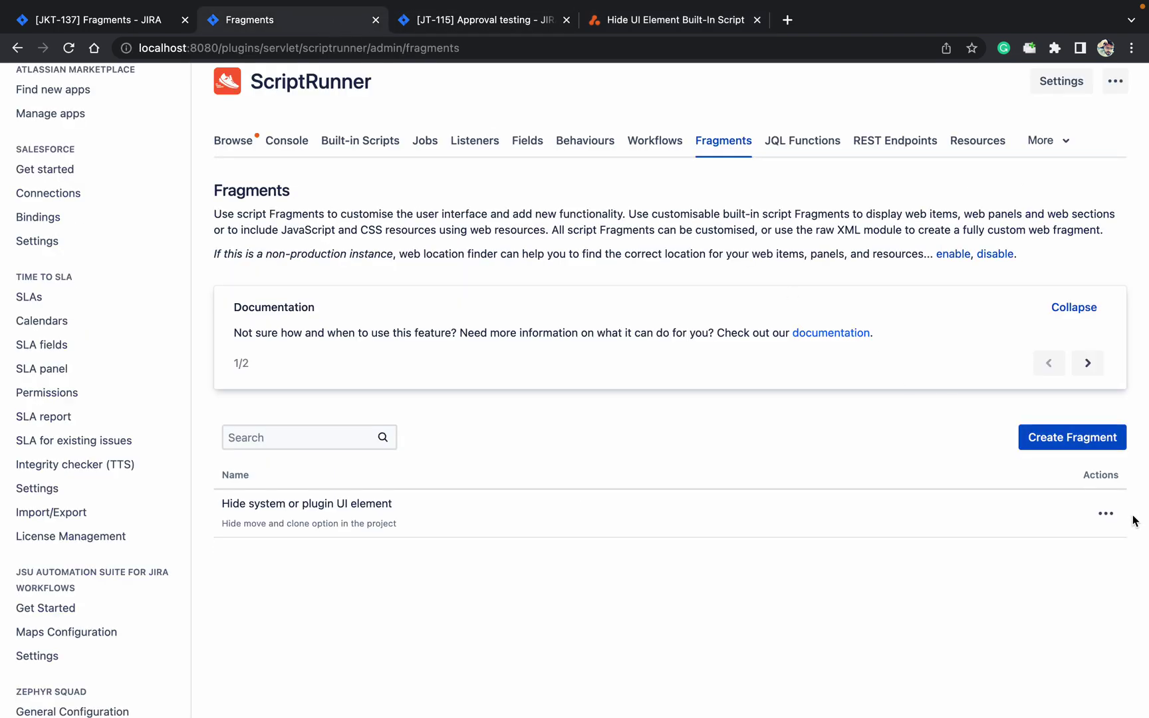
{"action": "left_click", "coordinate": [1106, 513]}
{"action": "left_click", "coordinate": [1048, 554]}
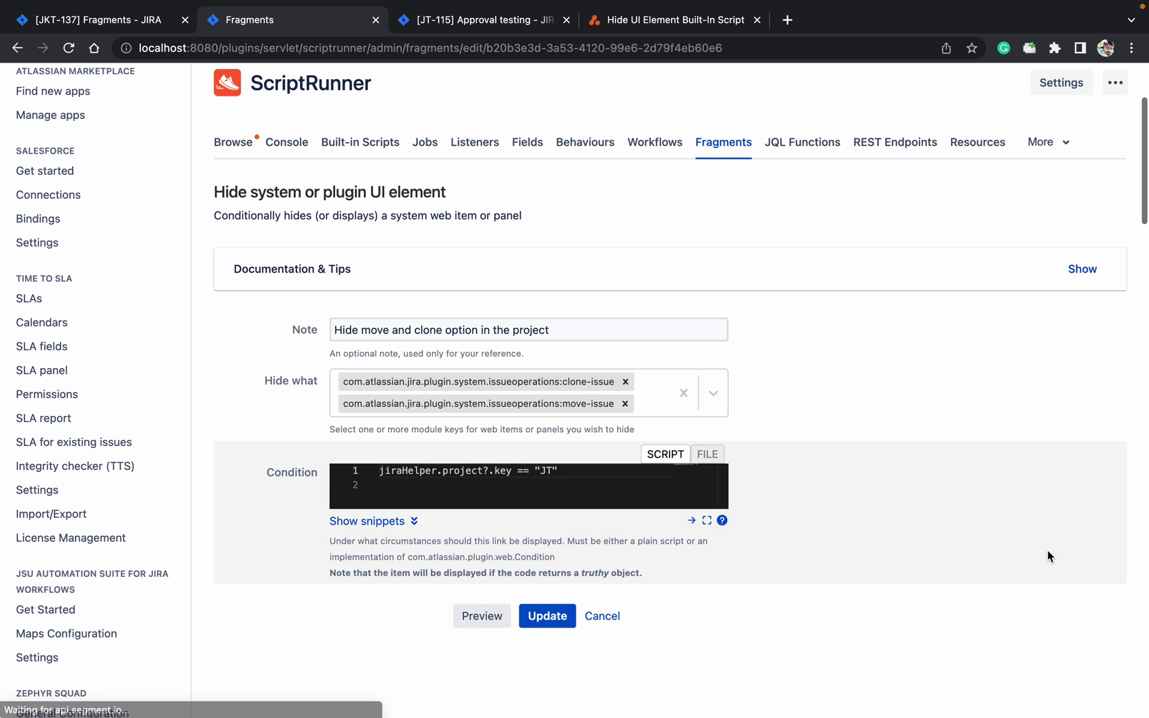
{"action": "key", "text": "super+a"}
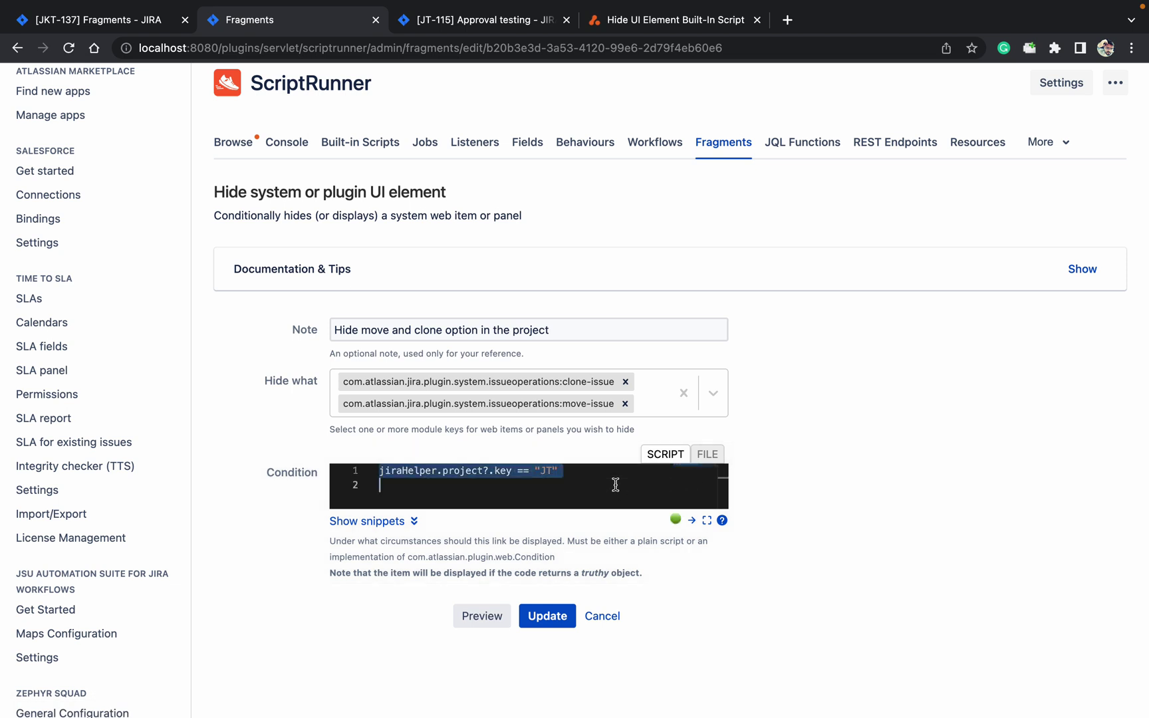
{"action": "type", "text": "! (jiraHelper.project?.key in [\"SPG\"])"}
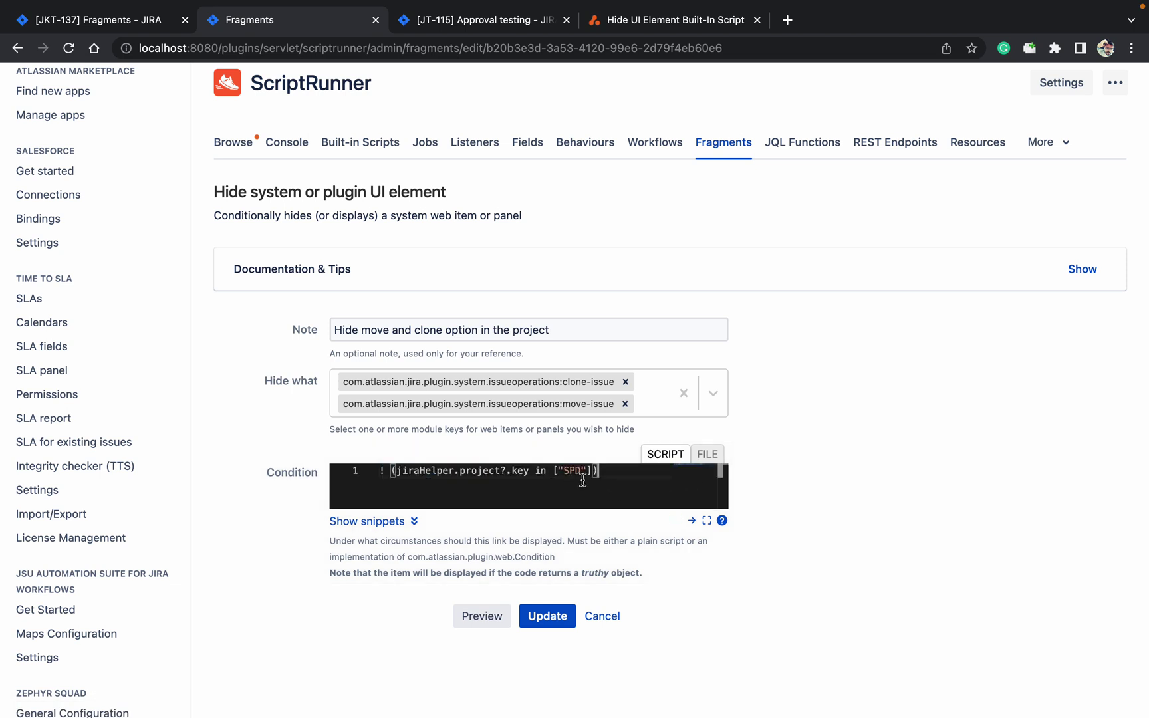
{"action": "double_click", "coordinate": [580, 473]}
{"action": "type", "text": "JT"}
{"action": "left_click", "coordinate": [502, 615]}
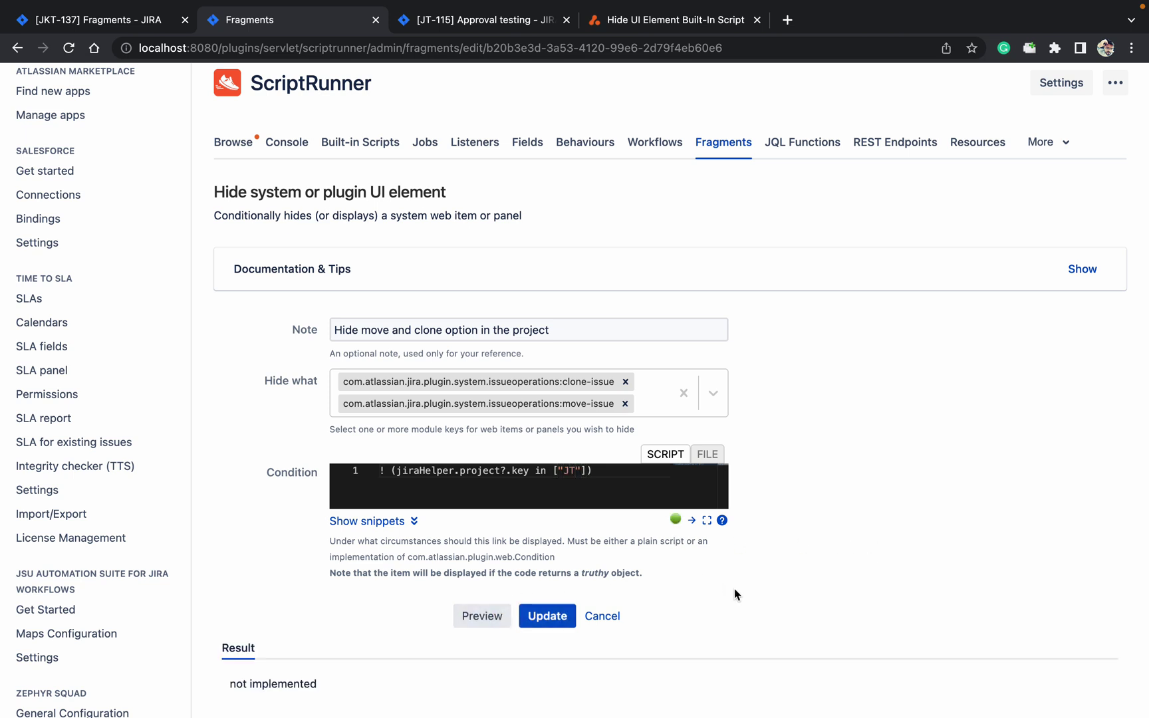
{"action": "left_click", "coordinate": [557, 614]}
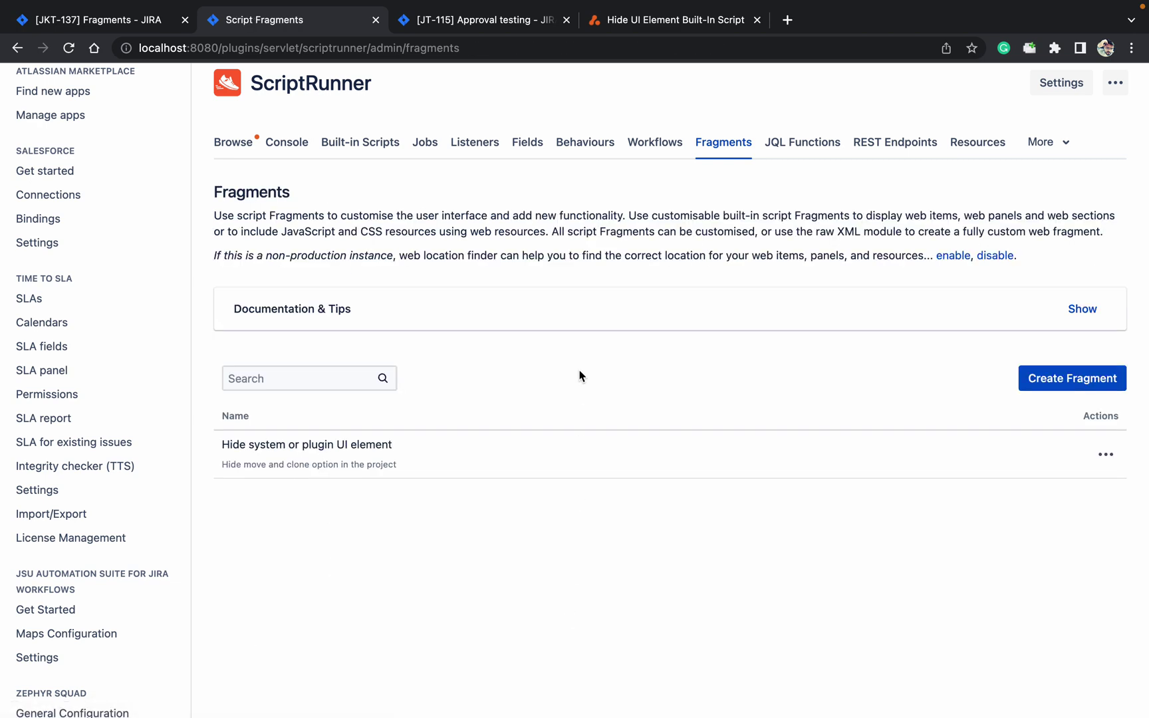
Step: Reload issue JT-115 and check its More actions list no longer shows Move or Clone
{"action": "left_click", "coordinate": [509, 20]}
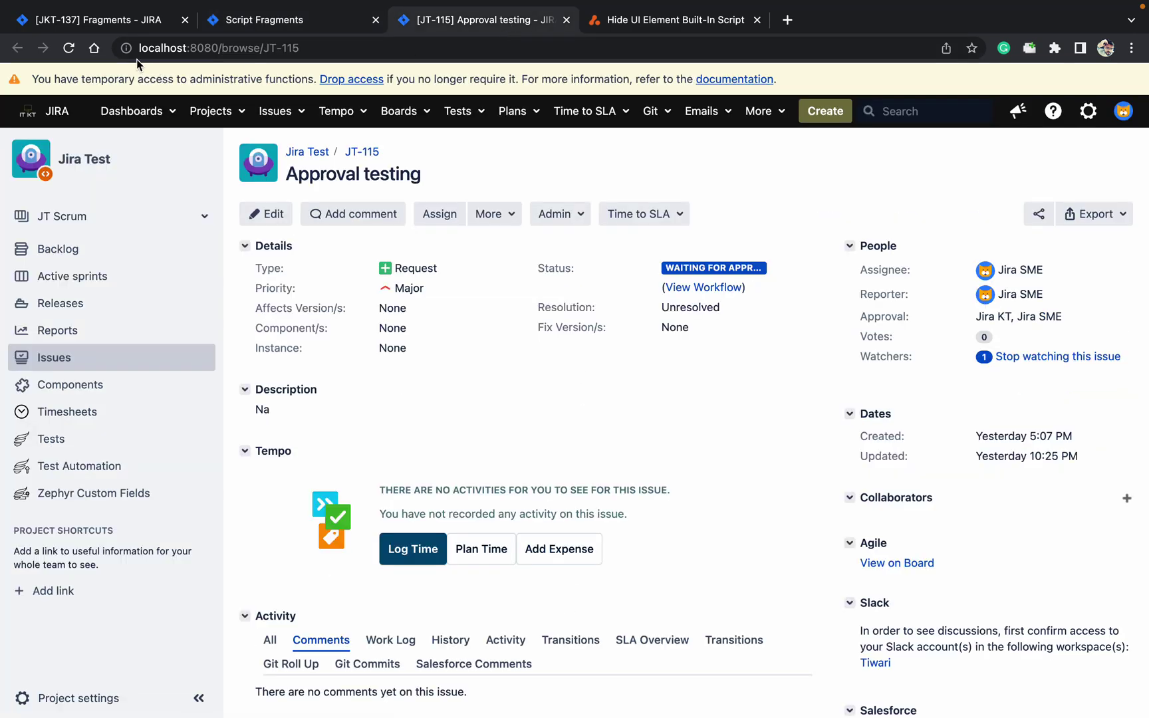
{"action": "left_click", "coordinate": [69, 49]}
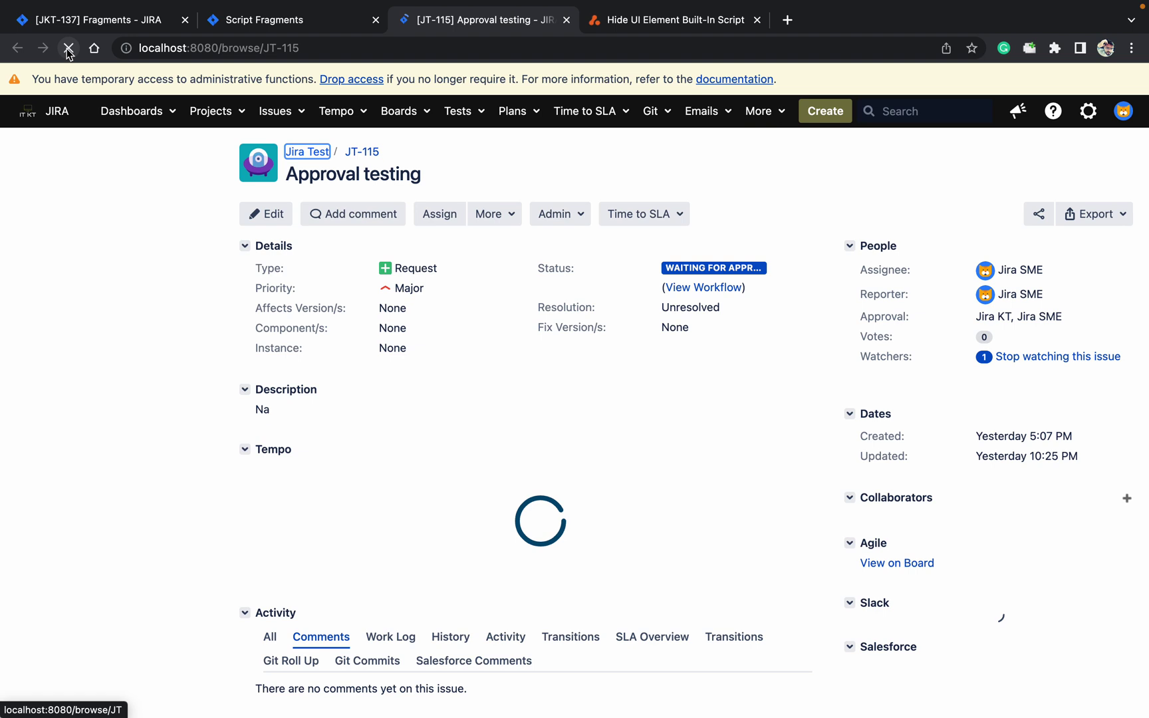
{"action": "left_click", "coordinate": [476, 223]}
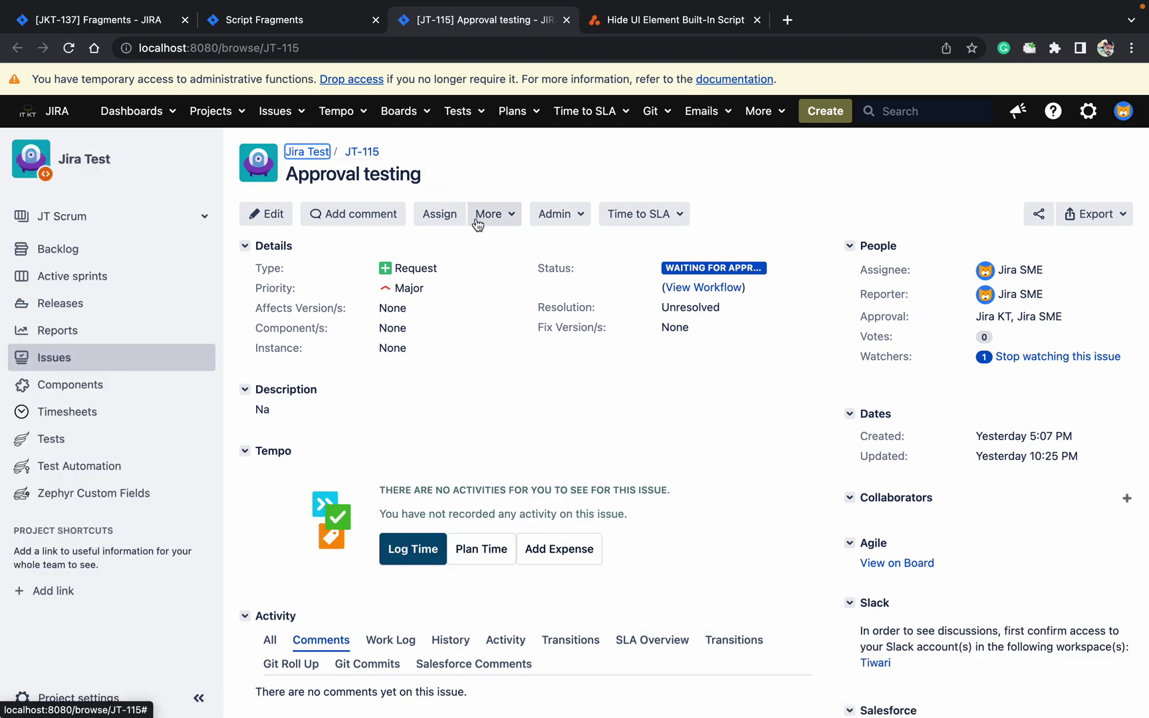
{"action": "key", "text": "Down"}
{"action": "key", "text": "Down"}
{"action": "key", "text": "Down"}
{"action": "key", "text": "Down"}
{"action": "key", "text": "Down"}
{"action": "key", "text": "Down"}
{"action": "key", "text": "Down"}
{"action": "key", "text": "Down"}
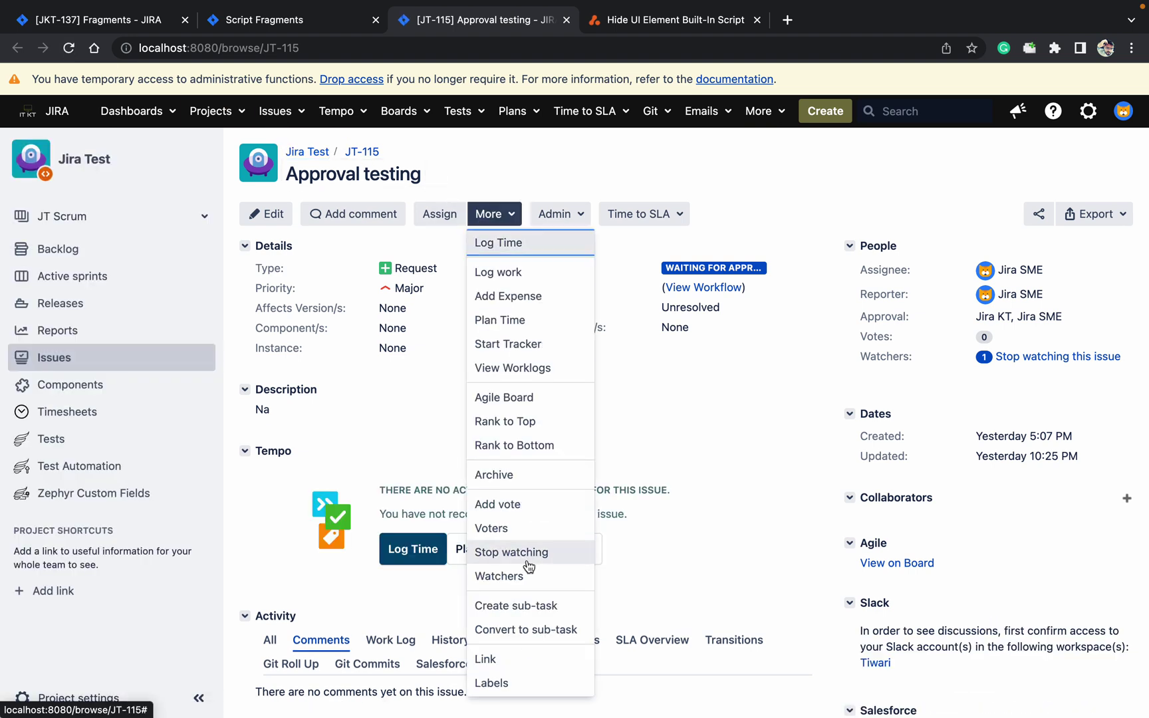
{"action": "key", "text": "Down"}
{"action": "key", "text": "Down"}
{"action": "key", "text": "Down"}
{"action": "key", "text": "Down"}
{"action": "key", "text": "Down"}
{"action": "key", "text": "Down"}
{"action": "key", "text": "Down"}
{"action": "key", "text": "Down"}
{"action": "key", "text": "Down"}
{"action": "key", "text": "Down"}
{"action": "key", "text": "Down"}
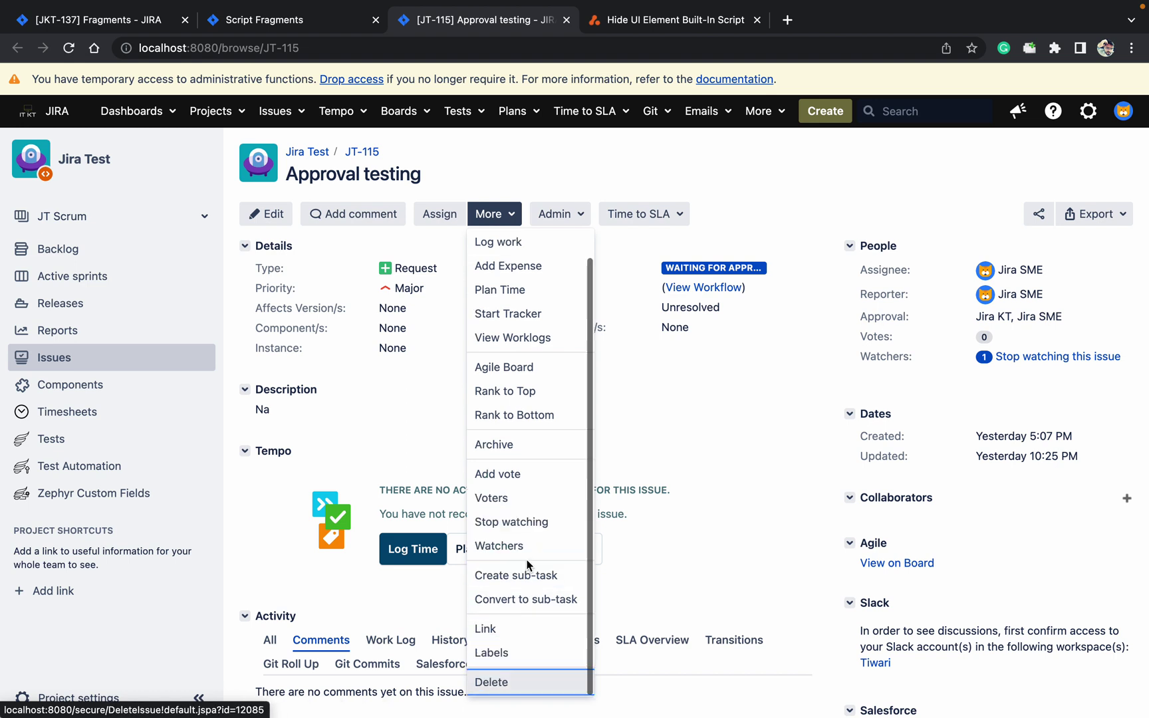
{"action": "key", "text": "Up"}
{"action": "key", "text": "Up"}
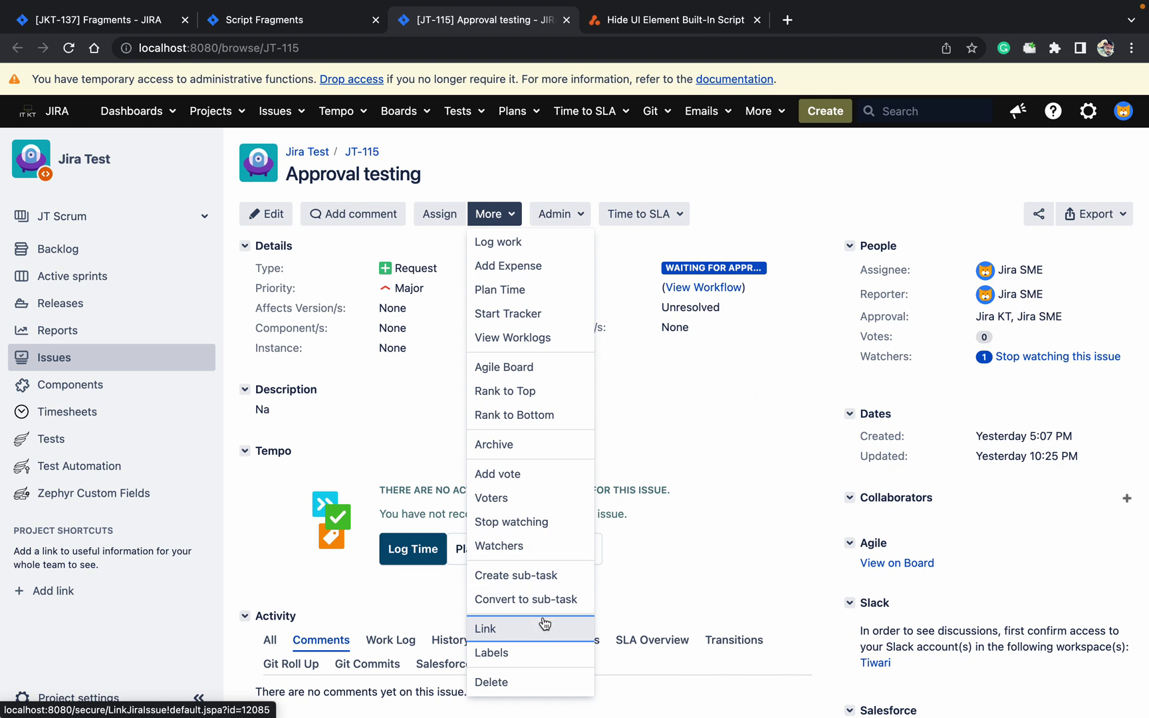
Step: Create issue 'DFBDBD' with a short description in the Jira Test 1 (JT1) project
{"action": "left_click", "coordinate": [234, 111]}
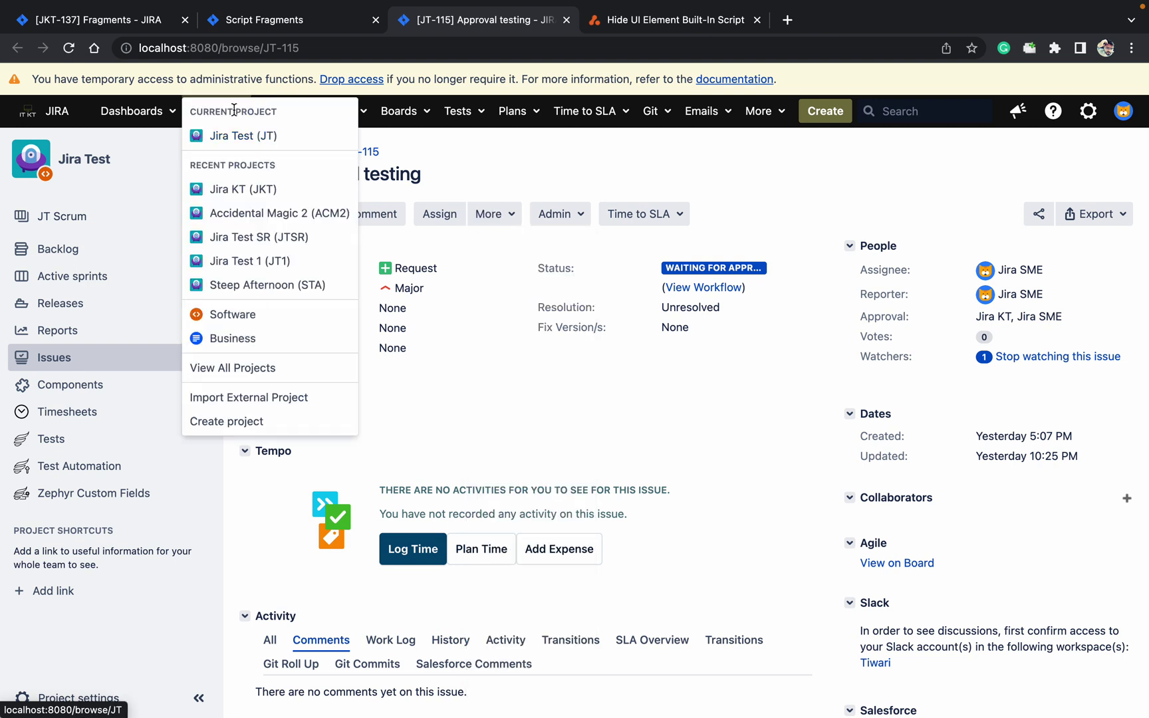
{"action": "left_click", "coordinate": [265, 261]}
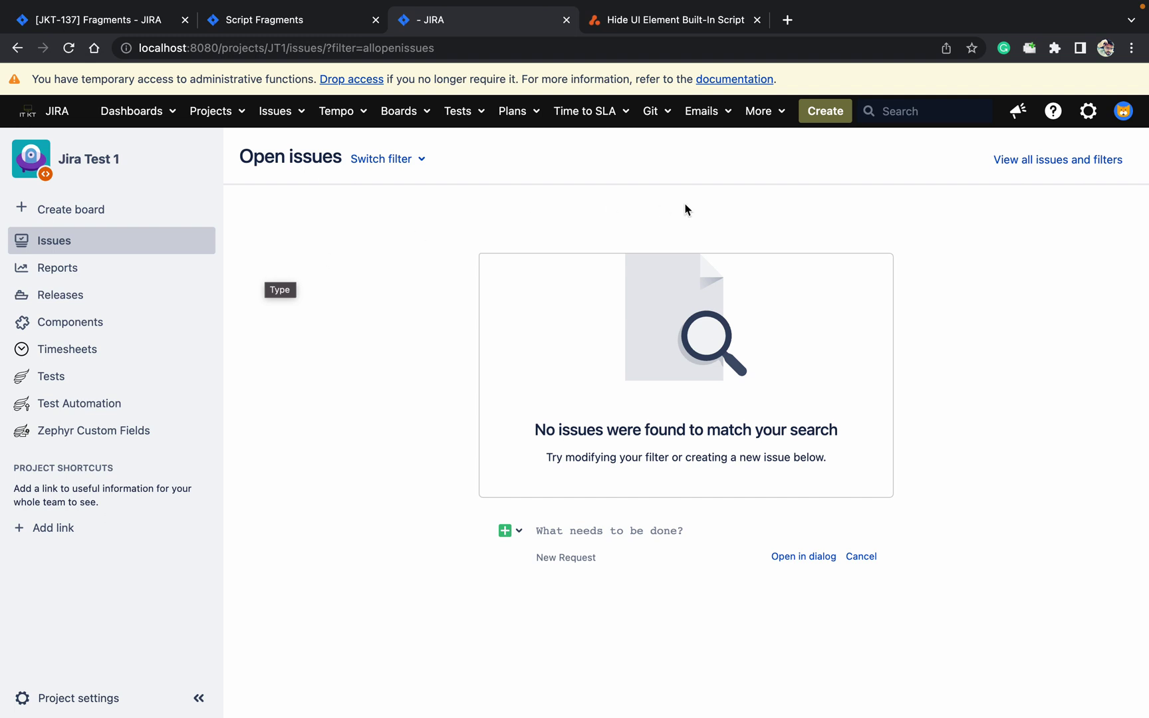
{"action": "left_click", "coordinate": [828, 116]}
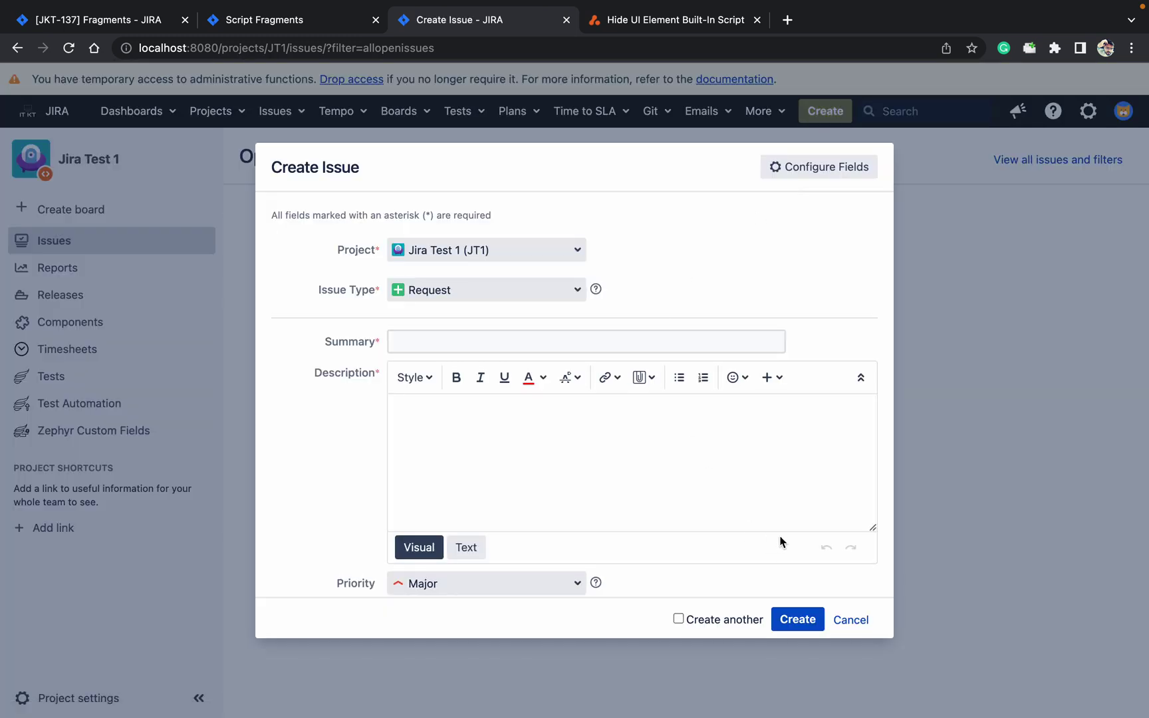
{"action": "left_click", "coordinate": [637, 337]}
{"action": "type", "text": "DFBDBD"}
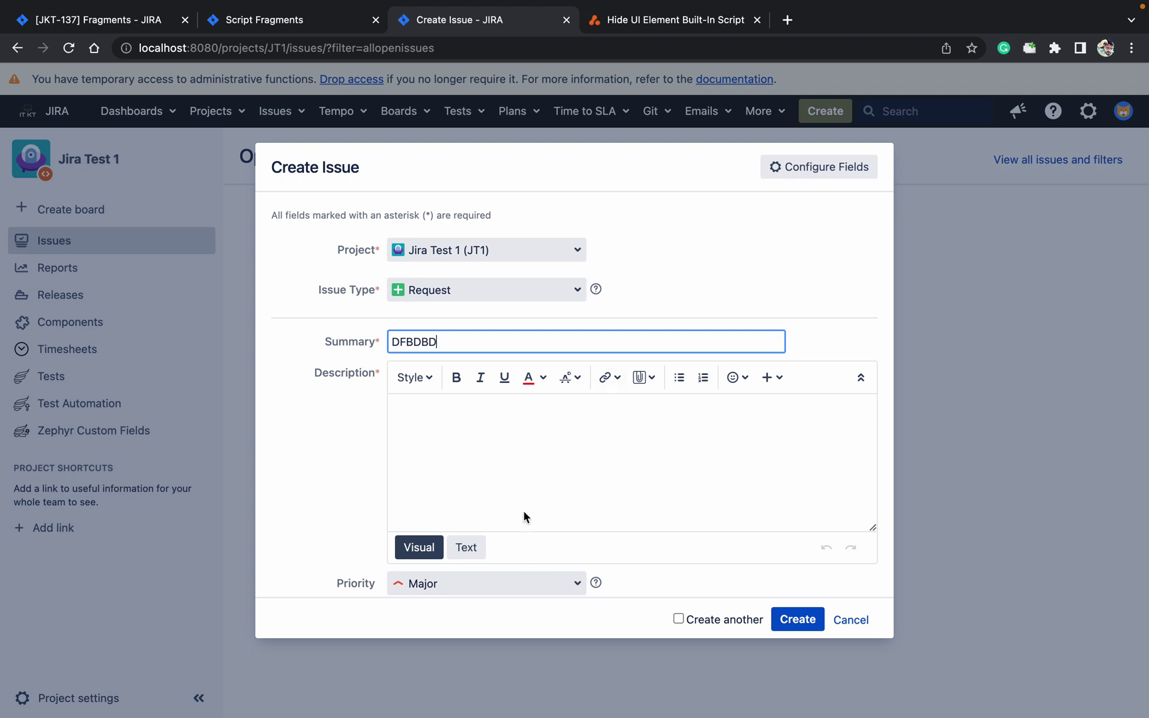
{"action": "left_click", "coordinate": [513, 457]}
{"action": "type", "text": "DBDB"}
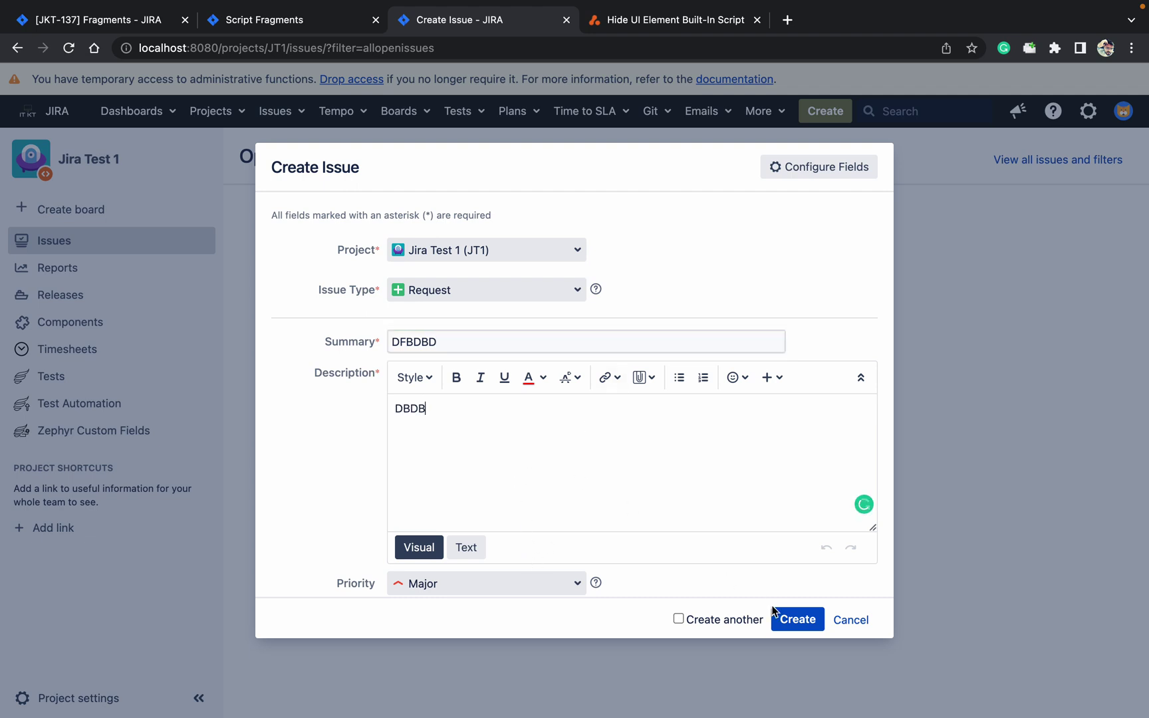
{"action": "left_click", "coordinate": [807, 616]}
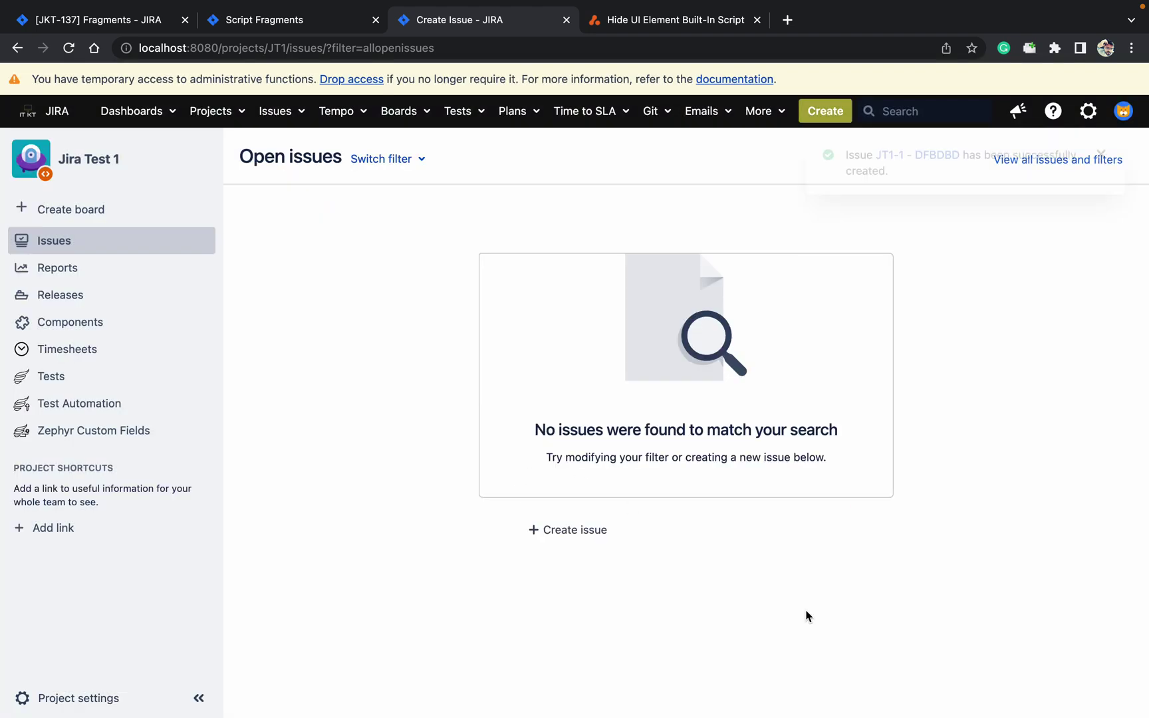
Step: Open JT1-1 and confirm its More actions list still includes Move and Clone
{"action": "left_click", "coordinate": [939, 157]}
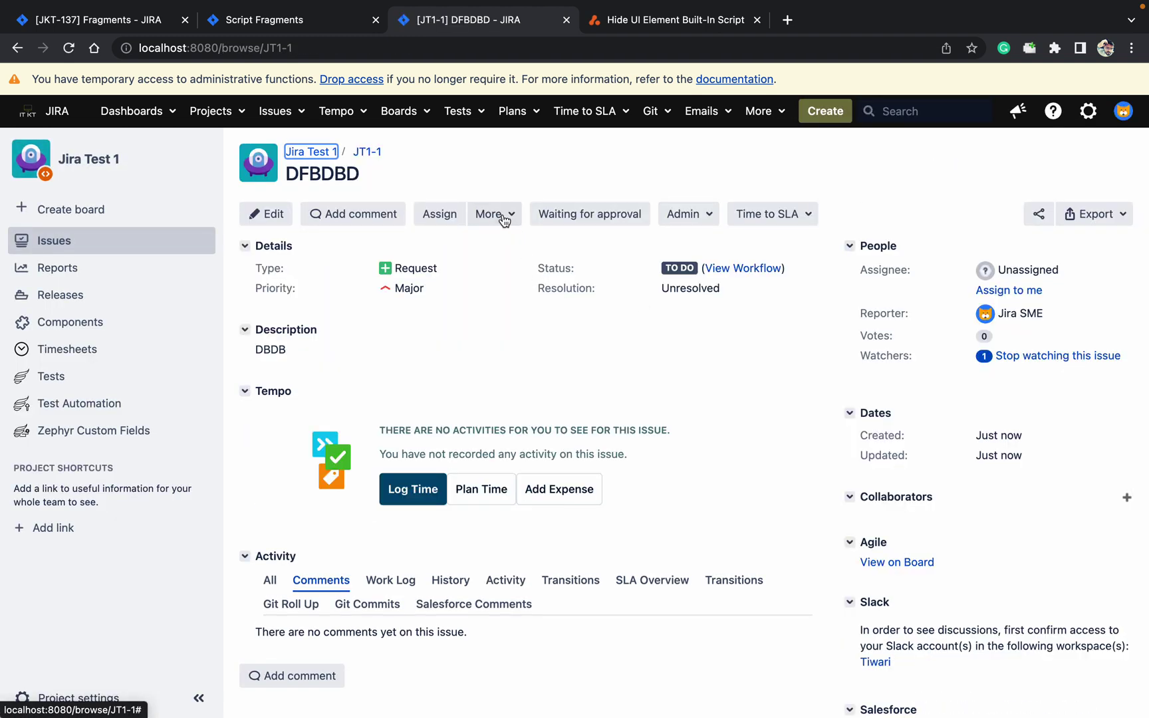
{"action": "left_click", "coordinate": [500, 215]}
{"action": "key", "text": "Down"}
{"action": "key", "text": "Down"}
{"action": "key", "text": "Down"}
{"action": "key", "text": "Down"}
{"action": "key", "text": "Down"}
{"action": "key", "text": "Down"}
{"action": "key", "text": "Down"}
{"action": "key", "text": "Down"}
{"action": "key", "text": "Down"}
{"action": "key", "text": "Down"}
{"action": "key", "text": "Down"}
{"action": "key", "text": "Down"}
{"action": "key", "text": "Down"}
{"action": "key", "text": "Down"}
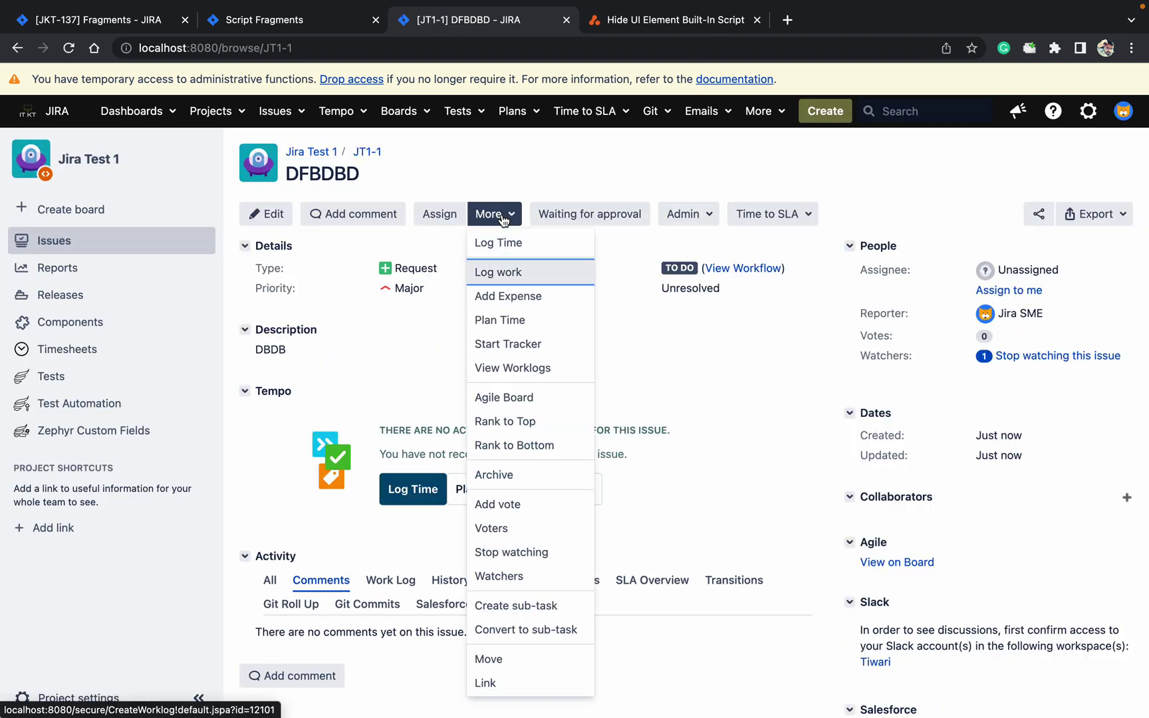
{"action": "key", "text": "Down"}
{"action": "key", "text": "Down"}
{"action": "key", "text": "Down"}
{"action": "key", "text": "Down"}
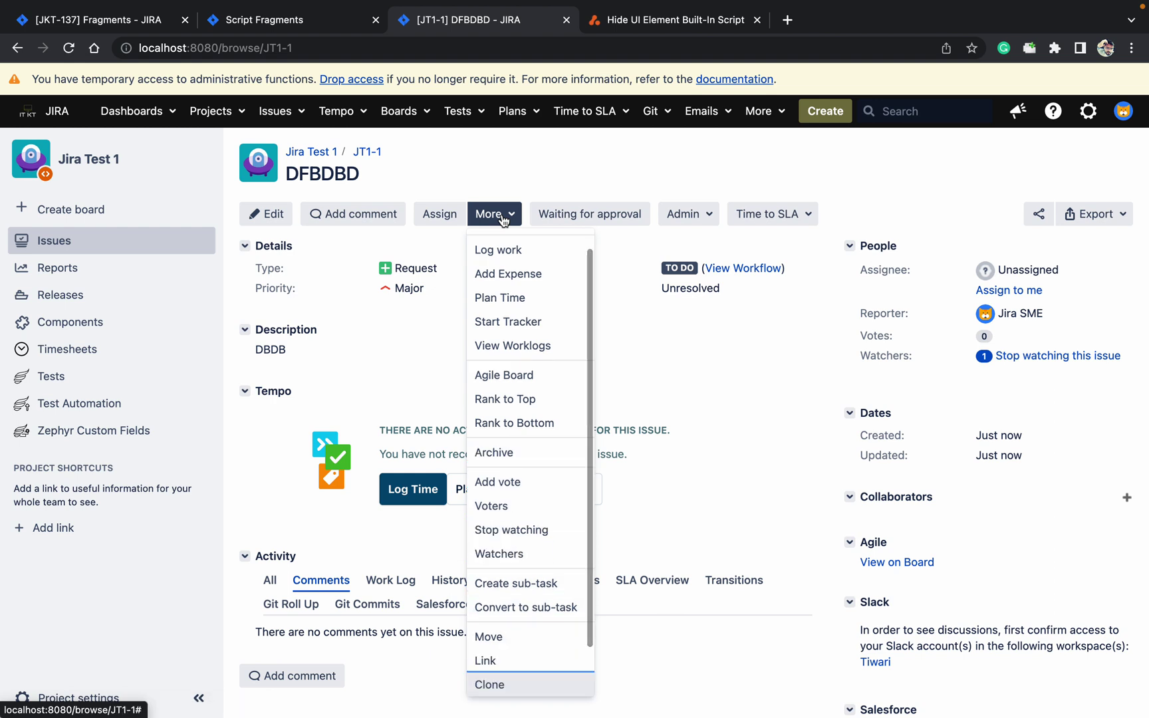
{"action": "key", "text": "Up"}
{"action": "key", "text": "Down"}
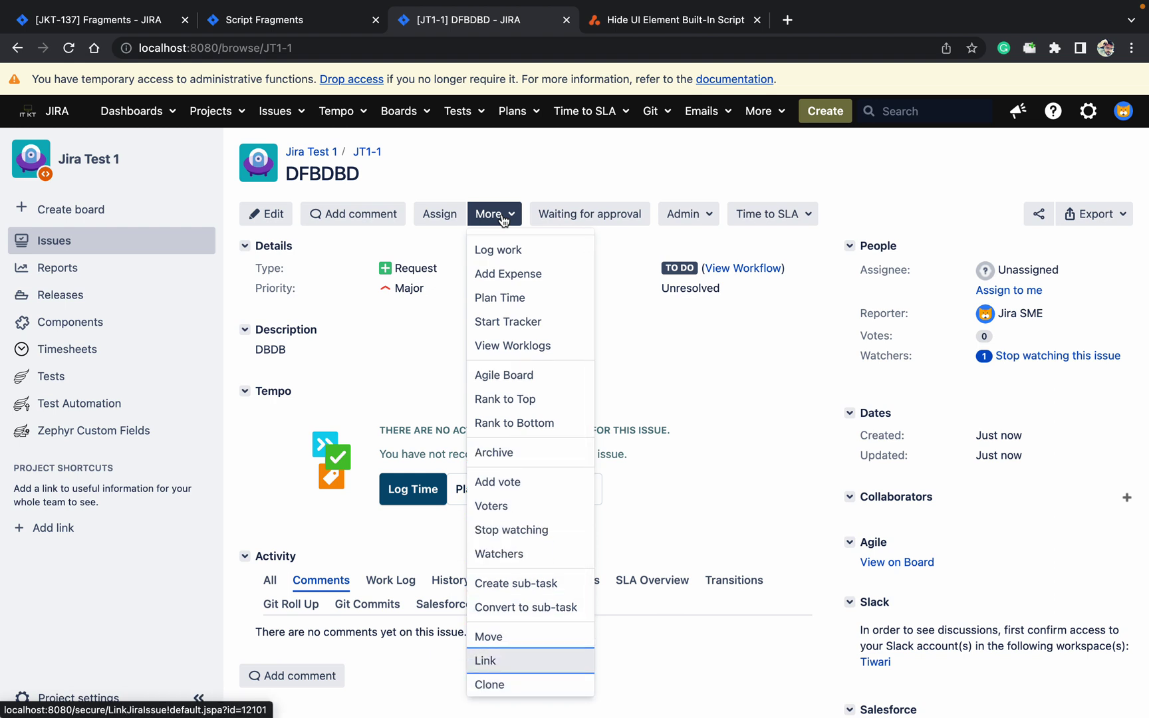